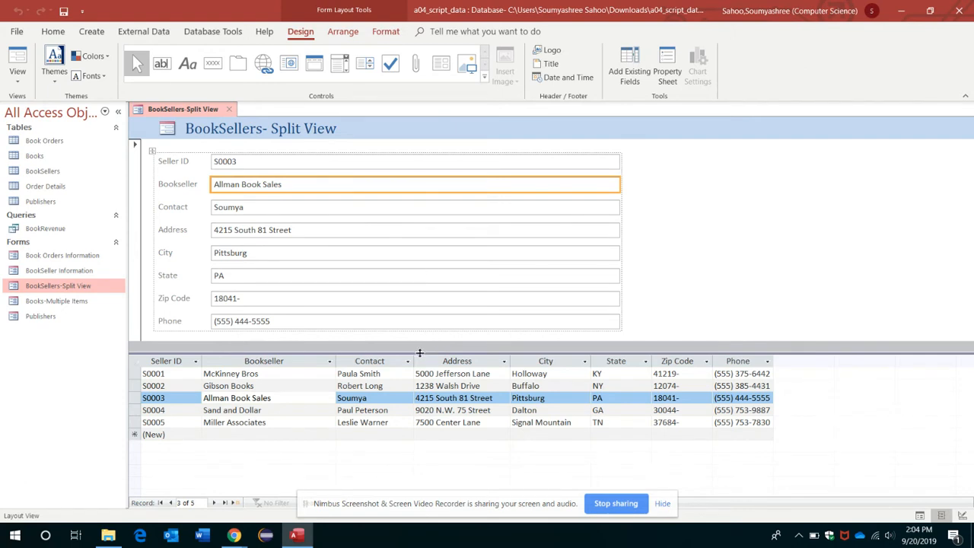
Move the split form's splitter bar upward to enlarge the datasheet, then close the BookSellers-Split View form
{"action": "left_click_drag", "start_coordinate": [420, 352], "coordinate": [444, 256]}
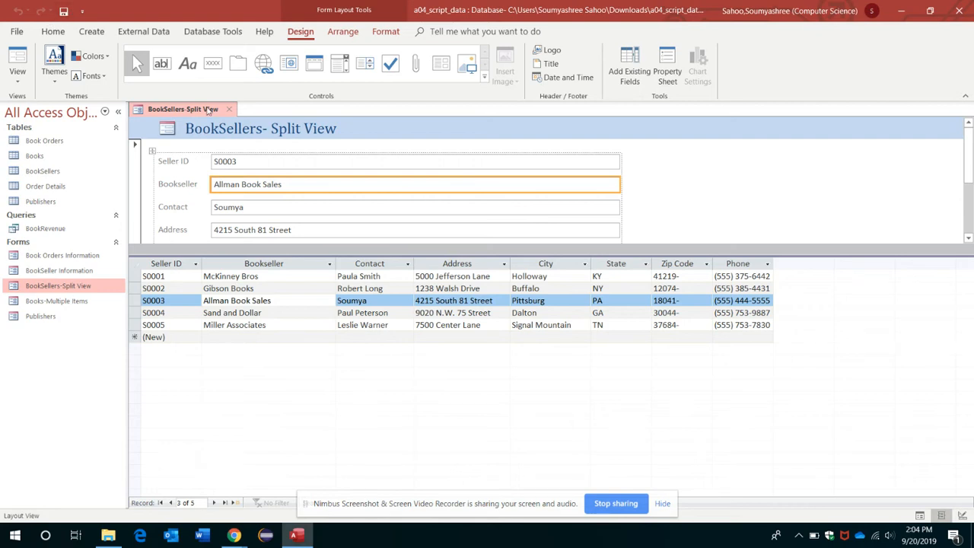
{"action": "left_click", "coordinate": [228, 109]}
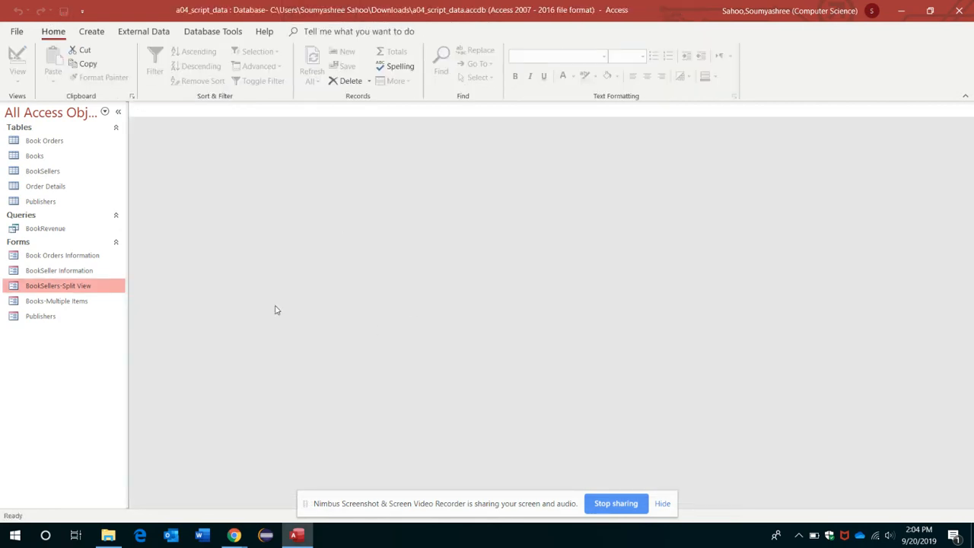
Open the Books-Multiple Items form in Layout View and reduce the height of the record rows
{"action": "right_click", "coordinate": [59, 303]}
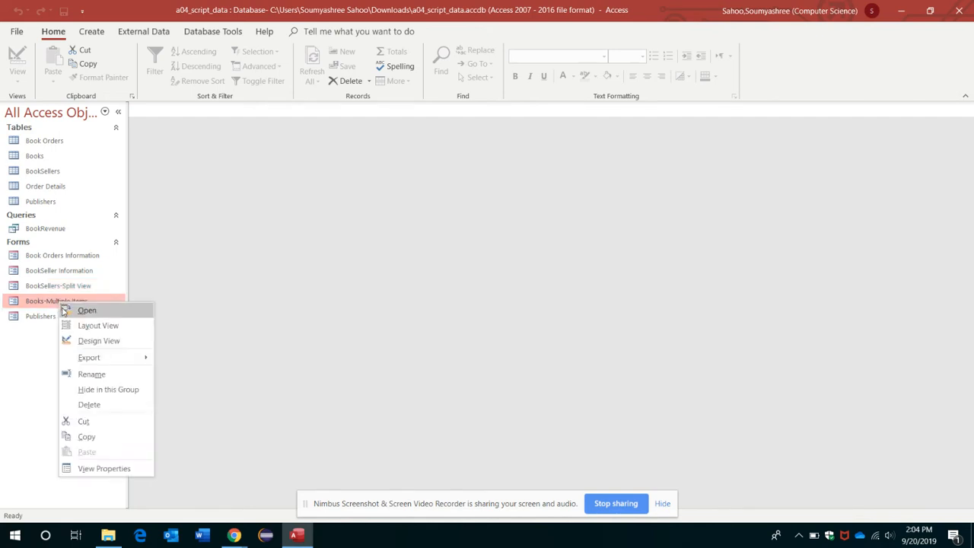
{"action": "left_click", "coordinate": [104, 327]}
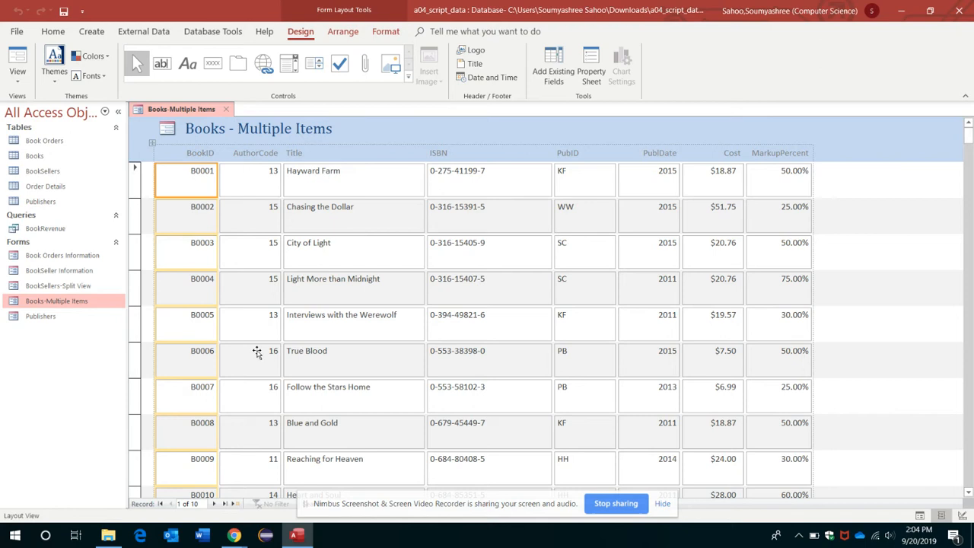
{"action": "left_click", "coordinate": [204, 198]}
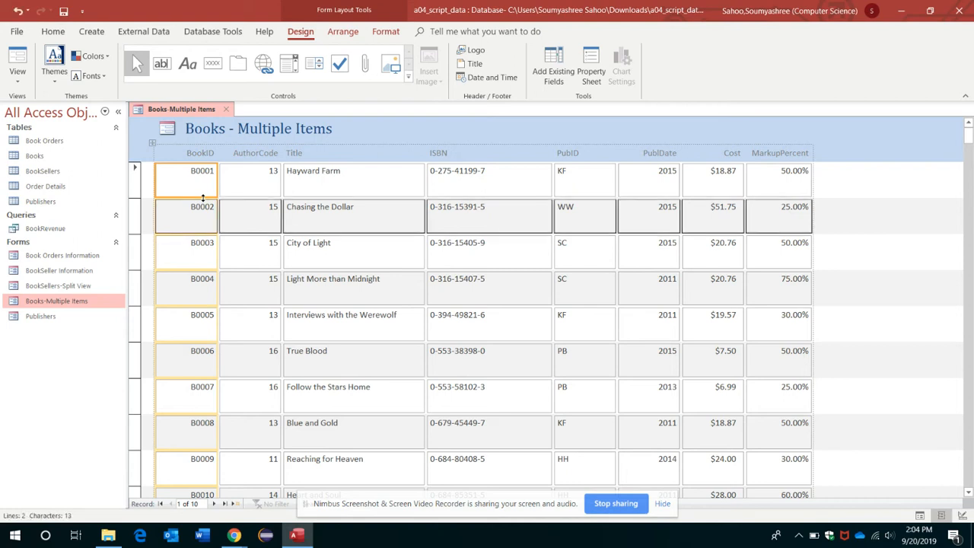
{"action": "mouse_move", "coordinate": [203, 198]}
{"action": "left_mouse_down"}
{"action": "mouse_move", "coordinate": [203, 182]}
{"action": "mouse_move", "coordinate": [196, 198]}
{"action": "mouse_move", "coordinate": [194, 184]}
{"action": "left_mouse_up"}
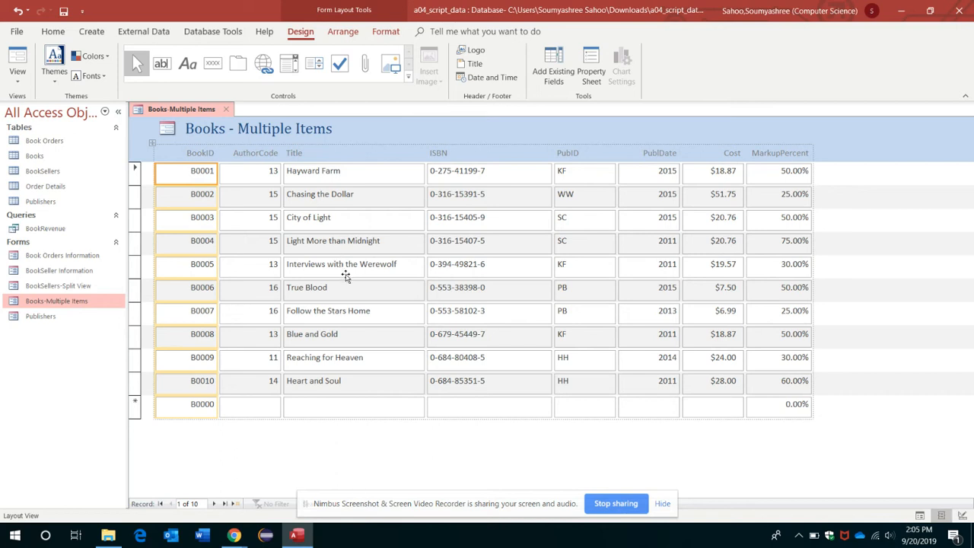
Select the entire Cost column and delete it from the form
{"action": "left_click", "coordinate": [731, 159]}
{"action": "left_click", "coordinate": [727, 188]}
{"action": "left_click", "coordinate": [730, 155]}
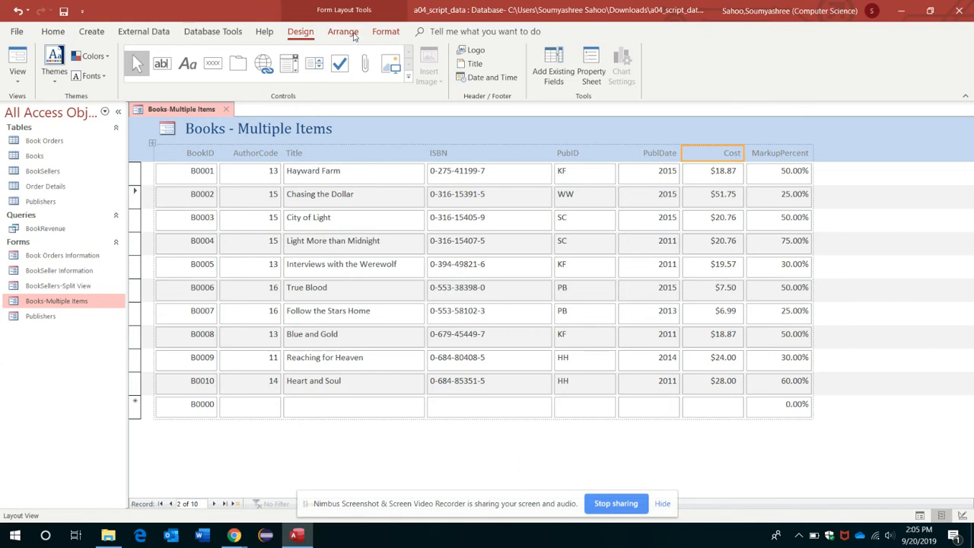
{"action": "left_click", "coordinate": [343, 31]}
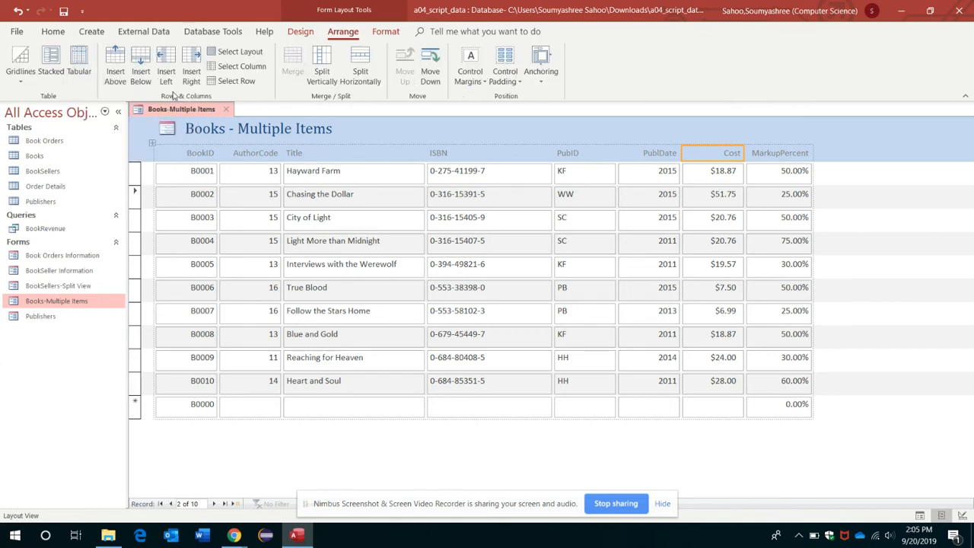
{"action": "left_click", "coordinate": [242, 67]}
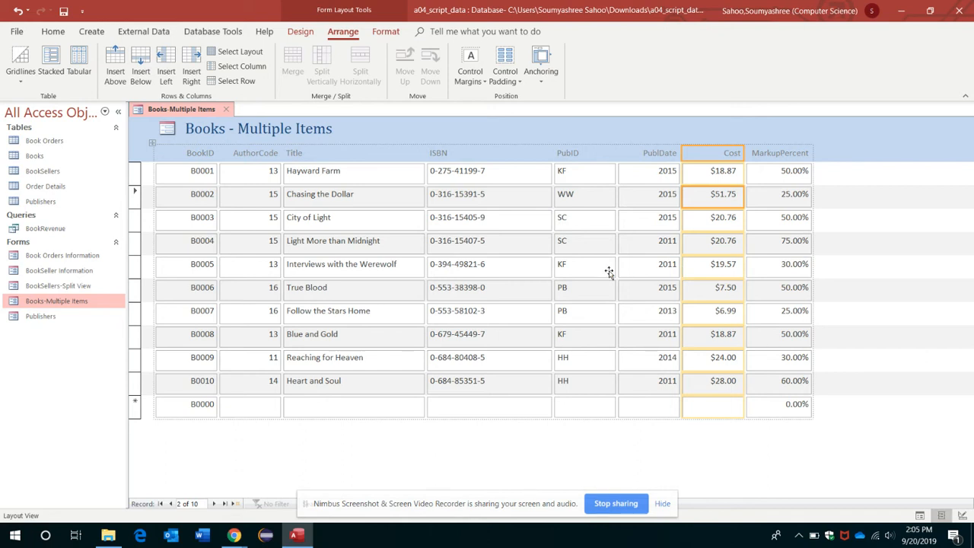
{"action": "key", "text": "Delete"}
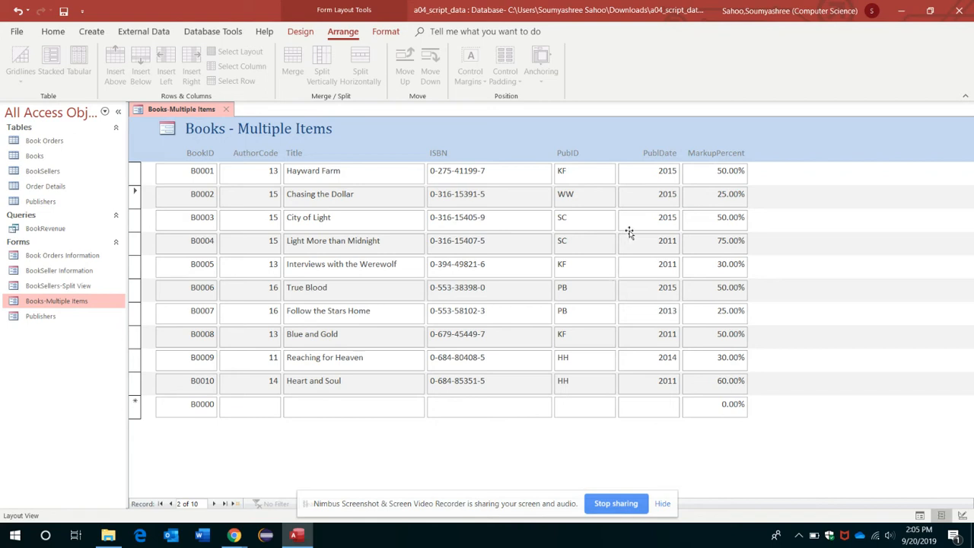
Rename the ISBN column label to ISBN-10
{"action": "right_click", "coordinate": [645, 155]}
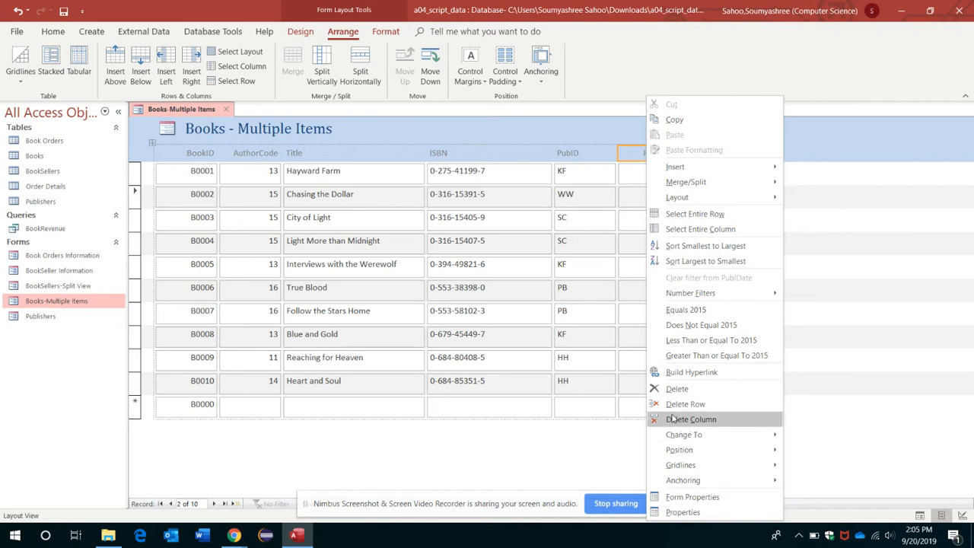
{"action": "left_click", "coordinate": [872, 450]}
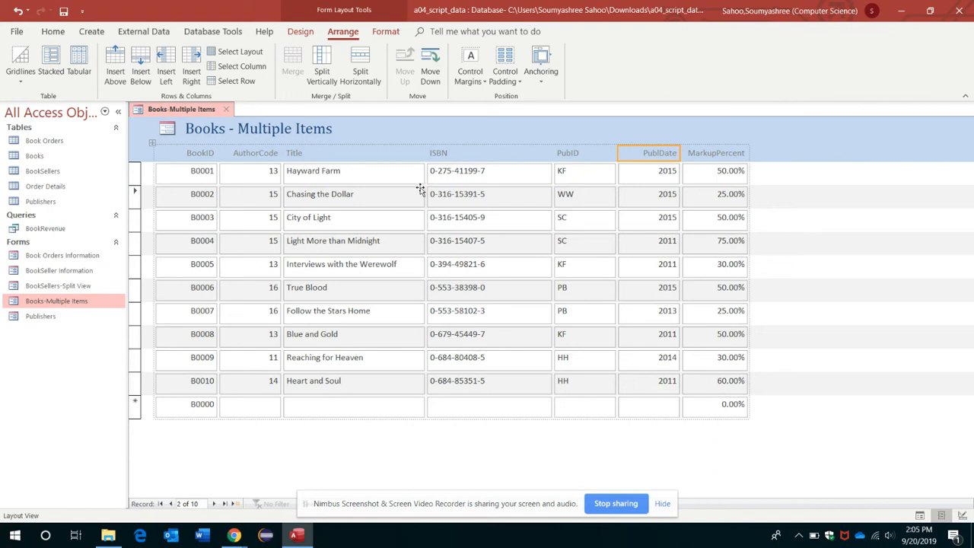
{"action": "left_click", "coordinate": [460, 153]}
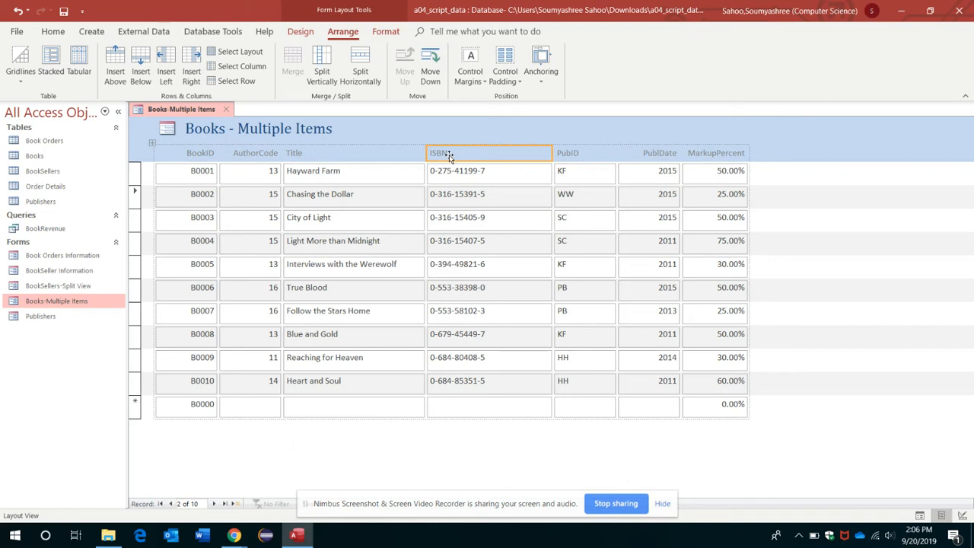
{"action": "double_click", "coordinate": [449, 153]}
{"action": "left_click", "coordinate": [450, 153]}
{"action": "type", "text": "-10"}
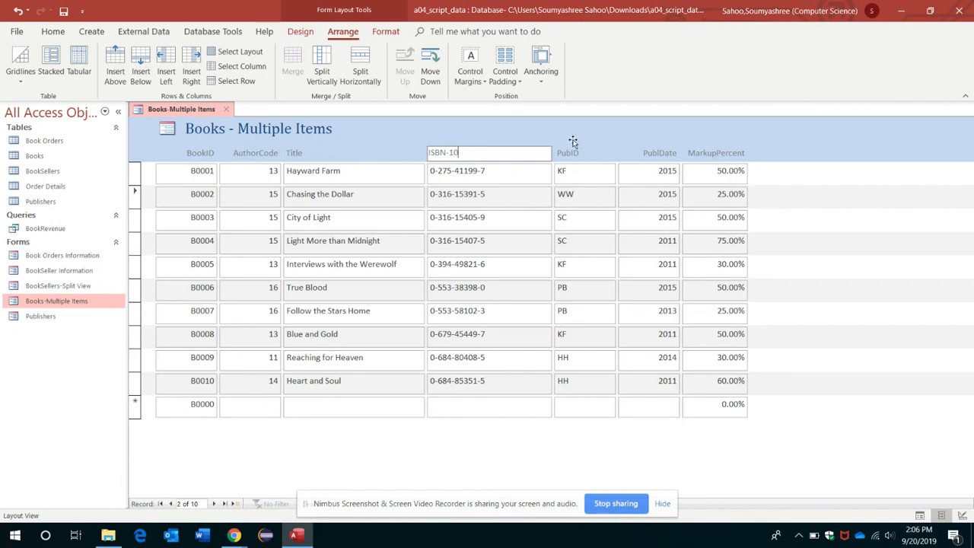
Narrow the ISBN-10 column, then close the Books-Multiple Items form
{"action": "left_click_drag", "start_coordinate": [551, 156], "coordinate": [513, 155]}
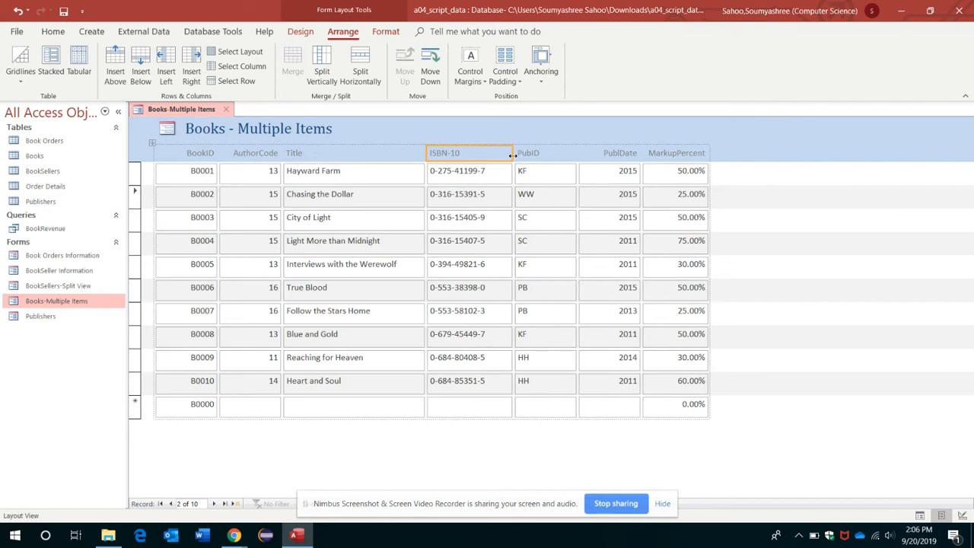
{"action": "left_click_drag", "start_coordinate": [512, 155], "coordinate": [502, 155]}
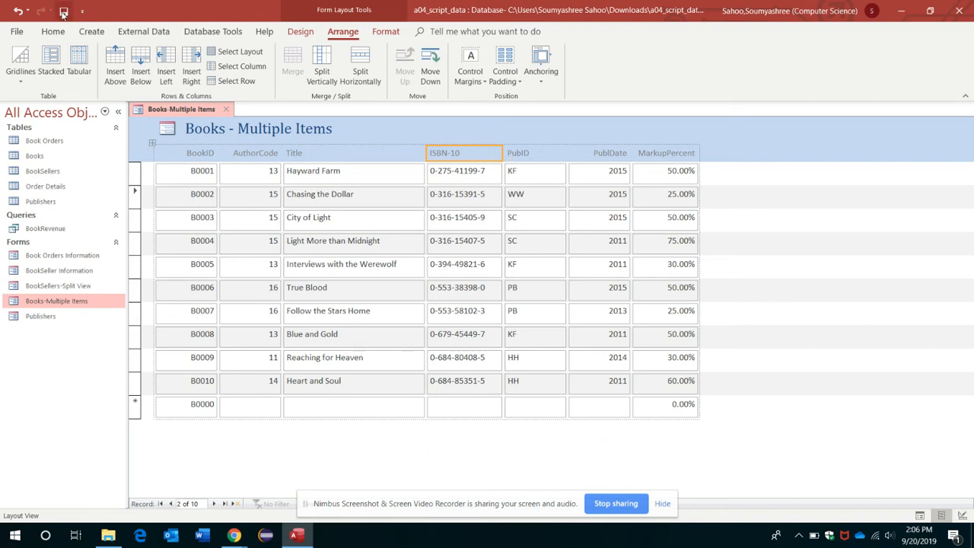
{"action": "left_click", "coordinate": [226, 109]}
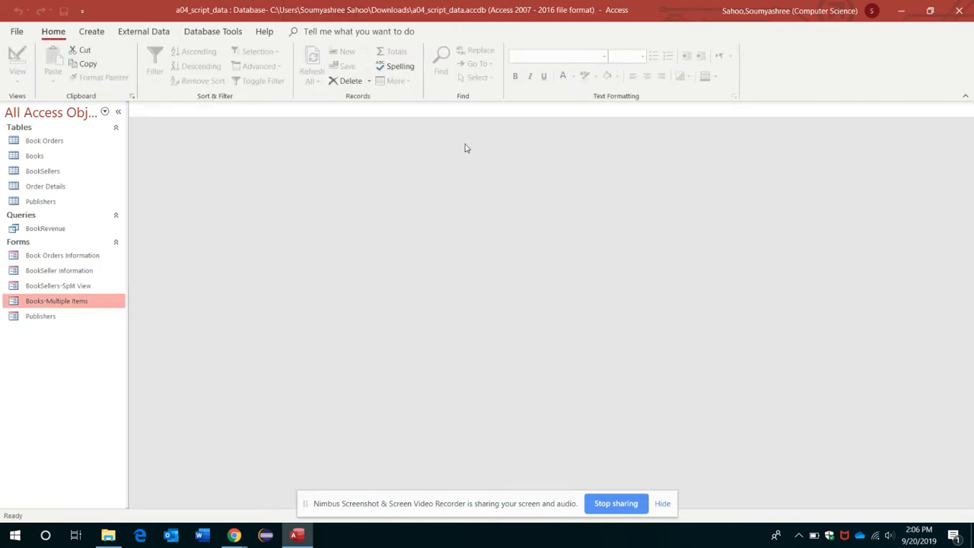
Open the BookSeller Information form in Layout View and apply an Office theme to this object only
{"action": "right_click", "coordinate": [70, 273]}
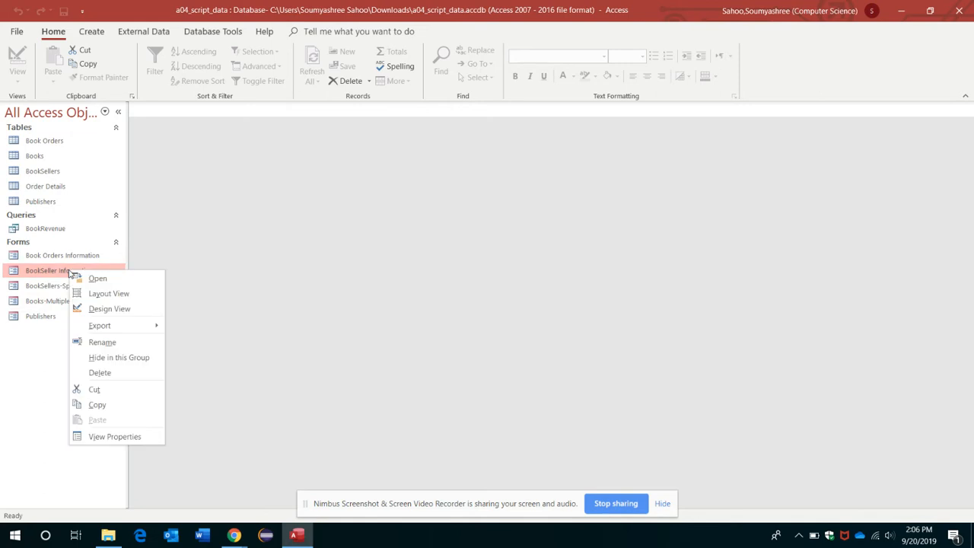
{"action": "left_click", "coordinate": [107, 293]}
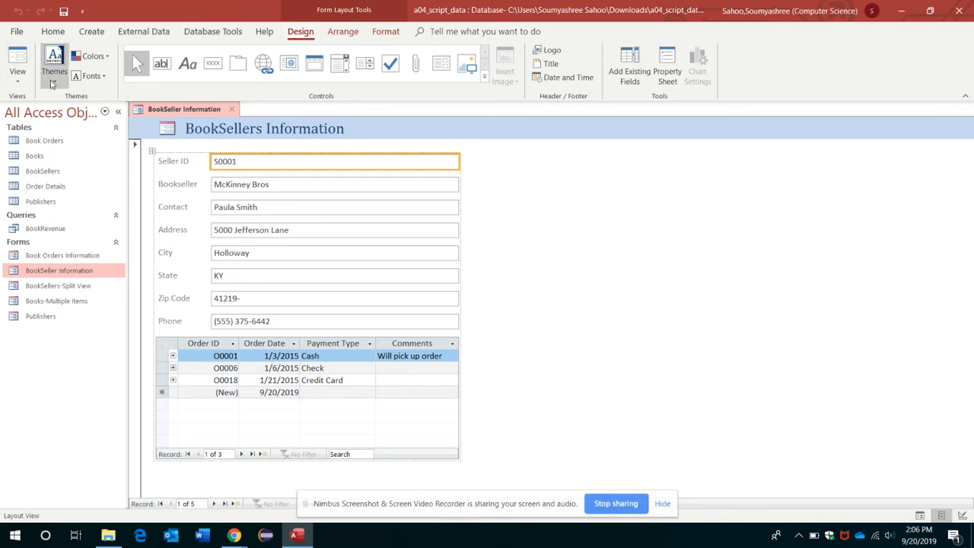
{"action": "left_click", "coordinate": [52, 82]}
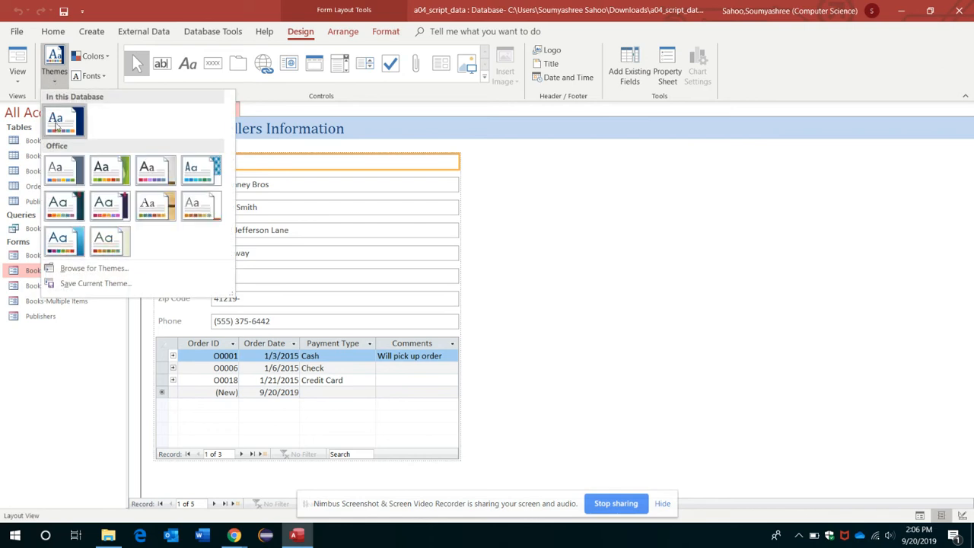
{"action": "right_click", "coordinate": [107, 174]}
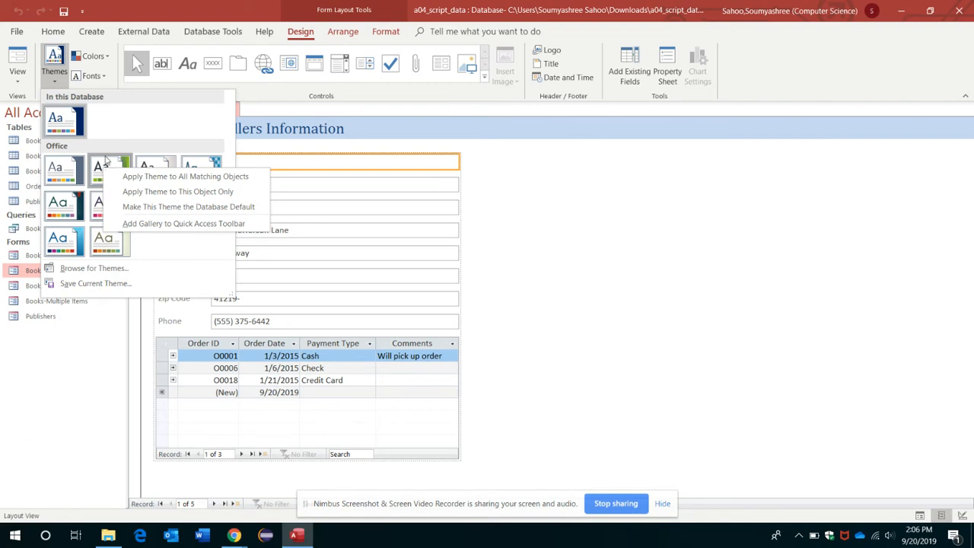
{"action": "left_click", "coordinate": [133, 192]}
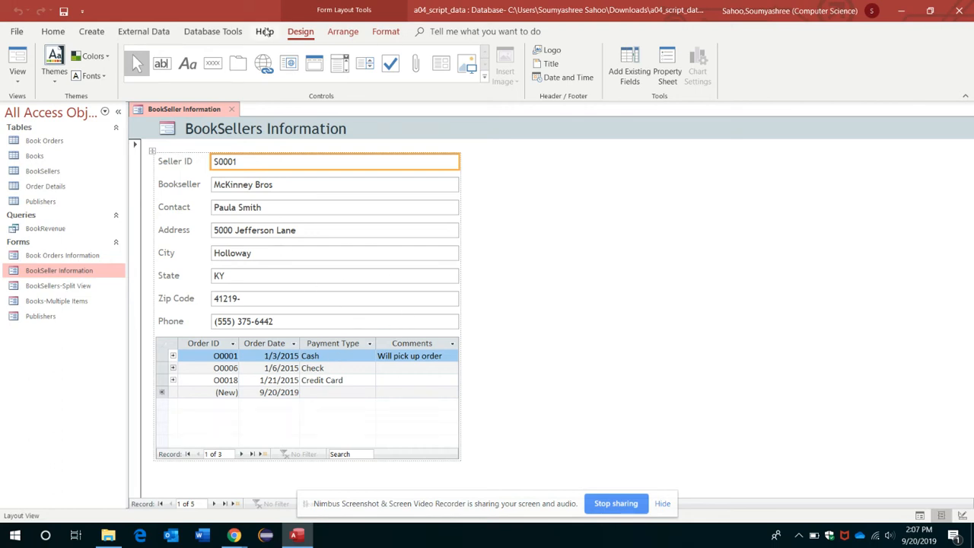
Give the Seller ID text box a green shape fill
{"action": "left_click", "coordinate": [382, 34]}
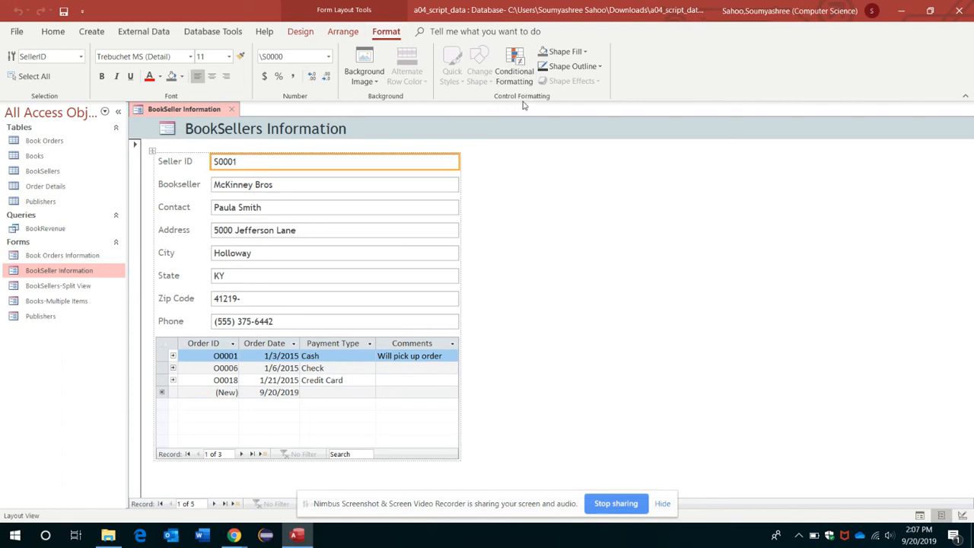
{"action": "left_click", "coordinate": [588, 51]}
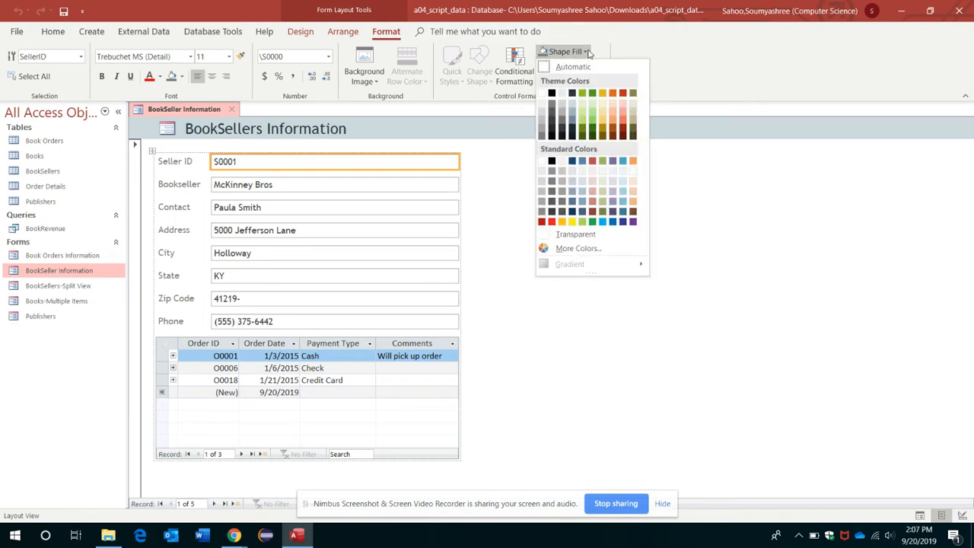
{"action": "left_click", "coordinate": [583, 93]}
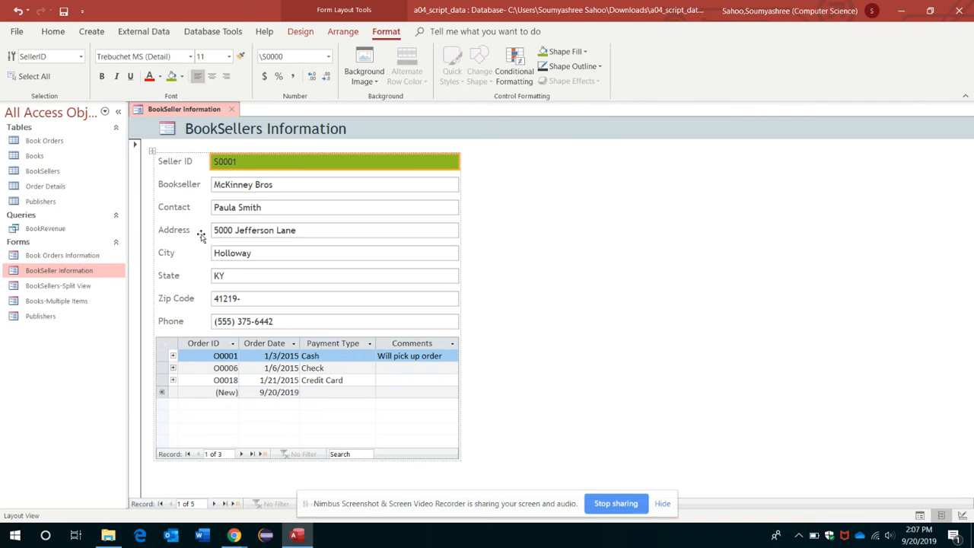
Set the Bookseller text box's font size to 14, then close the form
{"action": "left_click", "coordinate": [232, 188]}
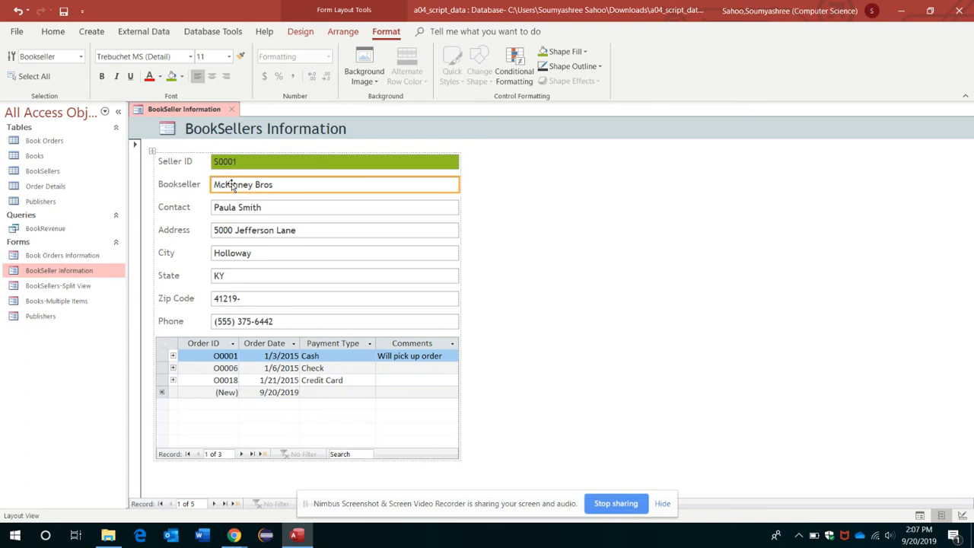
{"action": "left_click", "coordinate": [228, 57]}
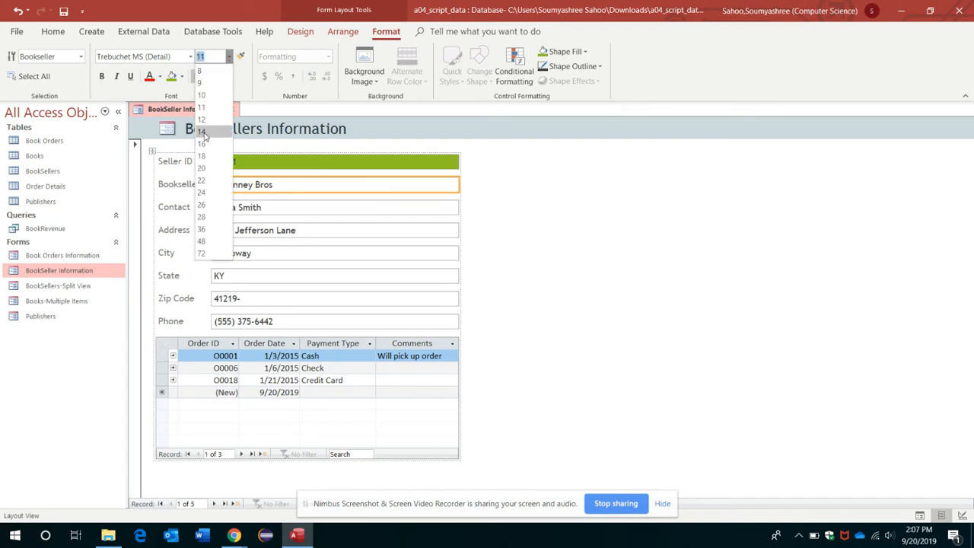
{"action": "left_click", "coordinate": [202, 132]}
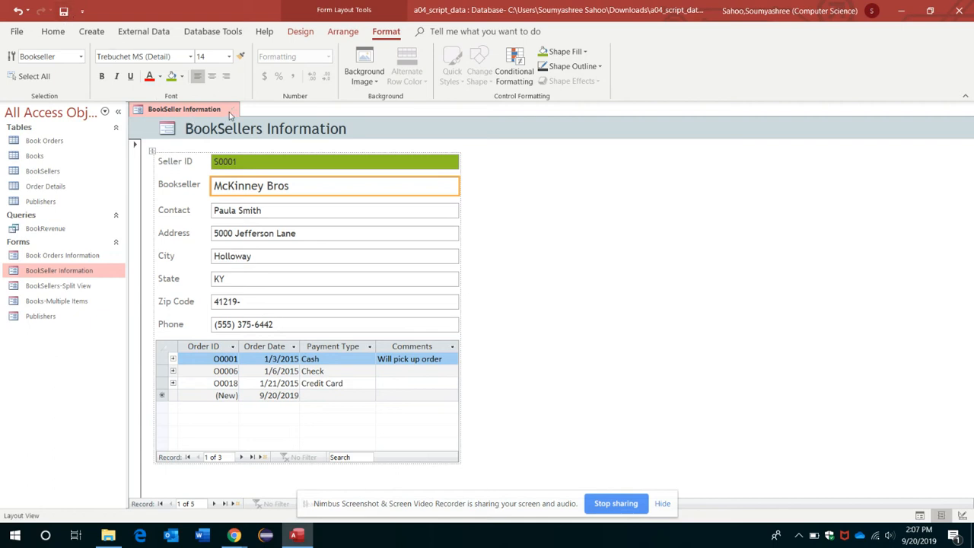
{"action": "left_click", "coordinate": [231, 111]}
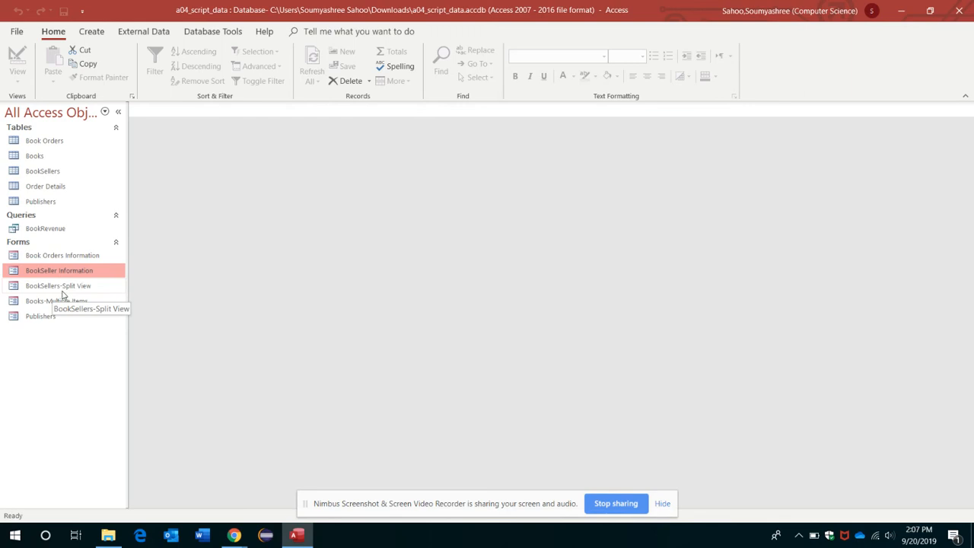
Open the BookSellers table in Design View
{"action": "right_click", "coordinate": [35, 156]}
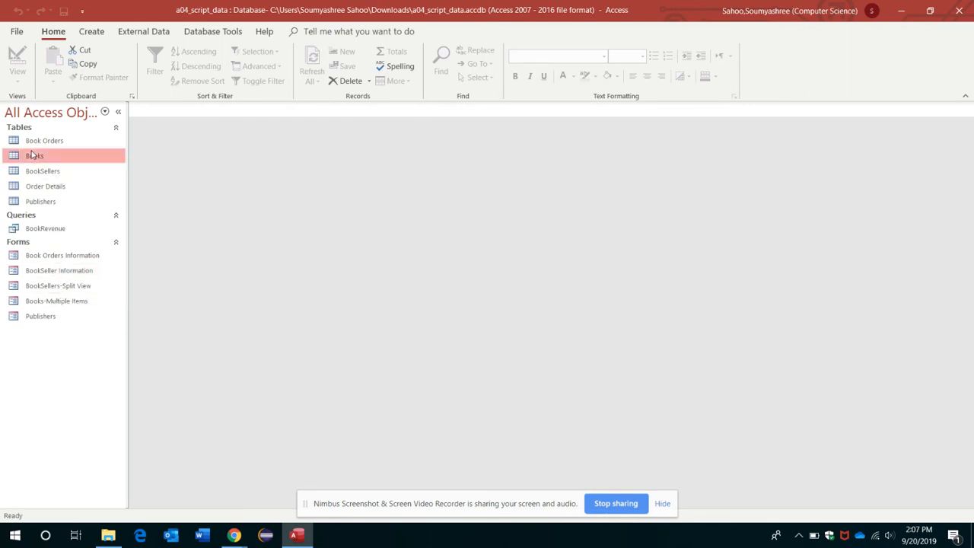
{"action": "left_click", "coordinate": [176, 220]}
{"action": "right_click", "coordinate": [43, 172]}
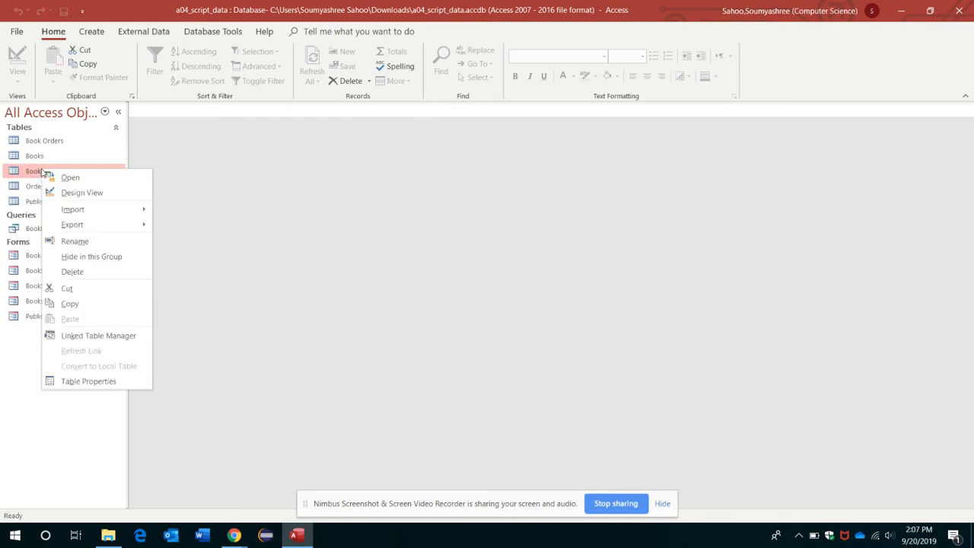
{"action": "left_click", "coordinate": [84, 193]}
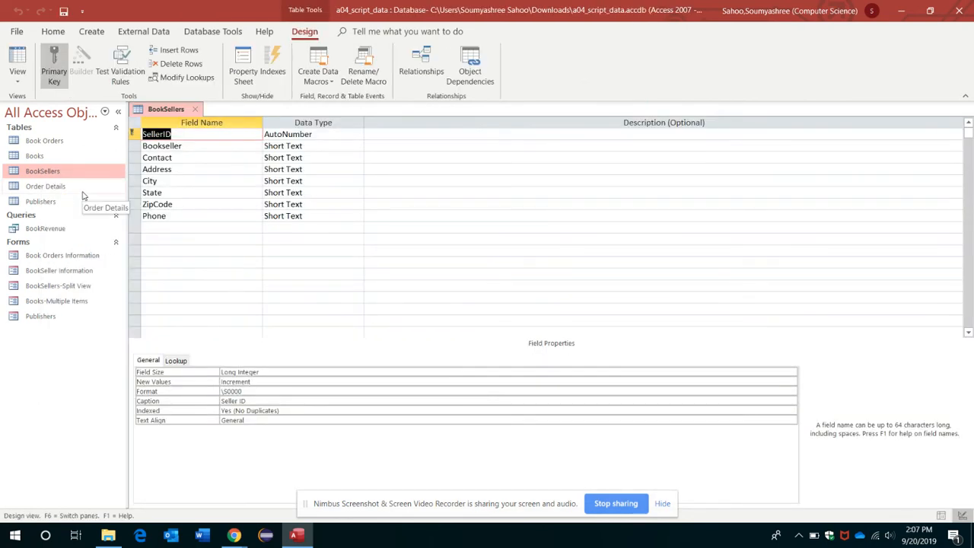
Insert a WebPage field with the Hyperlink data type above Phone, then save and close the table
{"action": "left_click", "coordinate": [182, 216]}
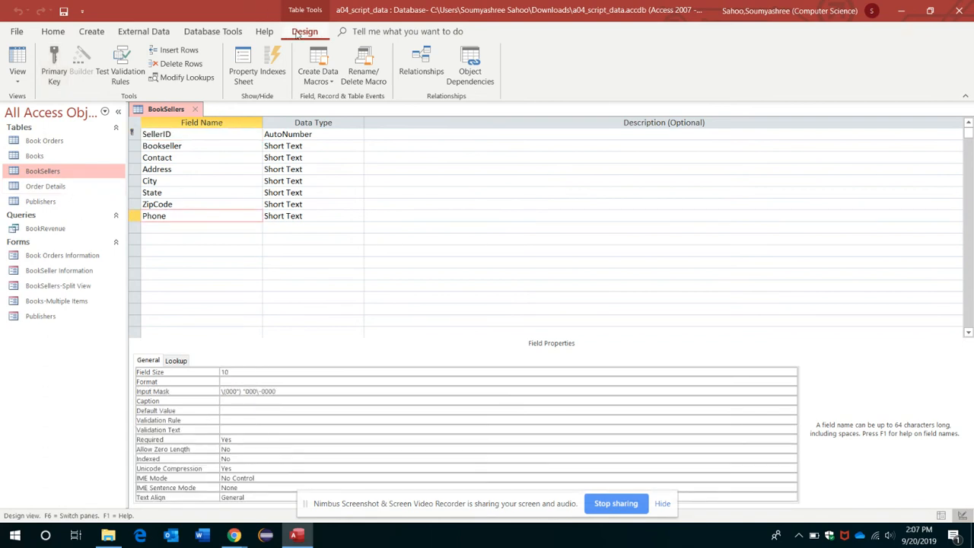
{"action": "left_click", "coordinate": [180, 51]}
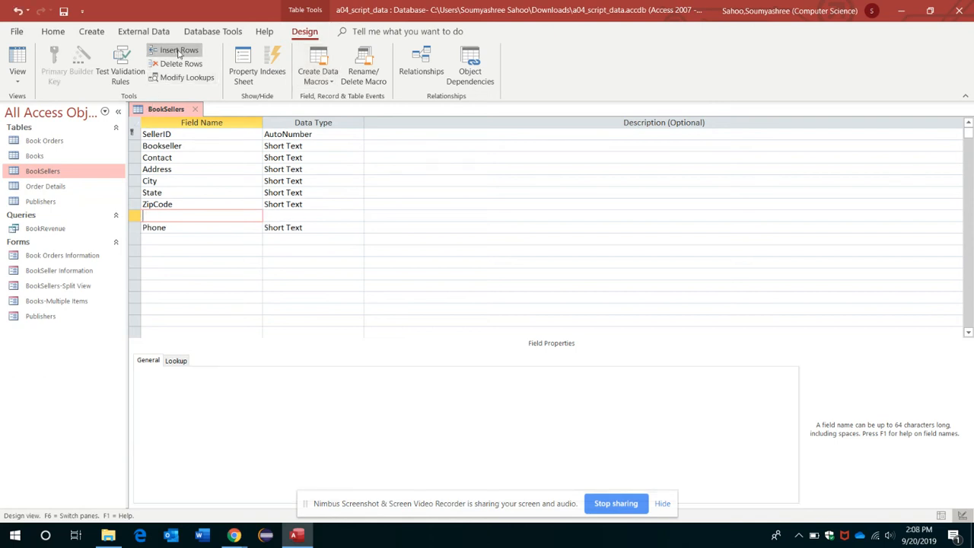
{"action": "type", "text": "WebPage"}
{"action": "left_click", "coordinate": [324, 216]}
{"action": "left_click", "coordinate": [357, 215]}
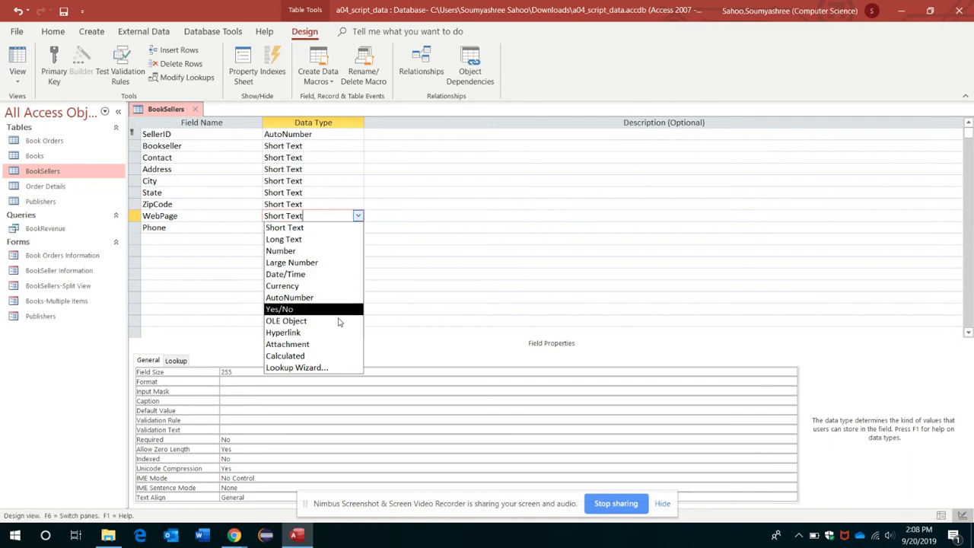
{"action": "left_click", "coordinate": [289, 334]}
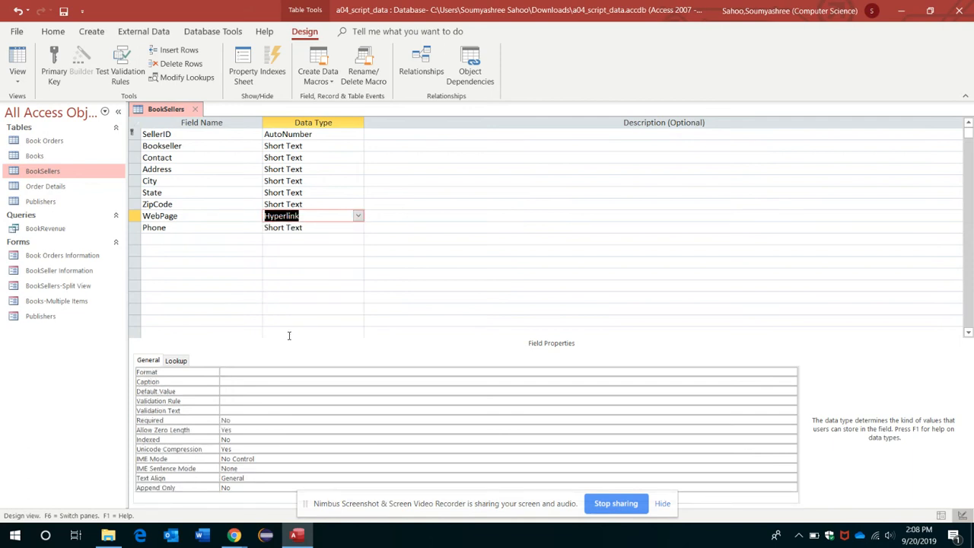
{"action": "left_click", "coordinate": [64, 11]}
{"action": "left_click", "coordinate": [195, 113]}
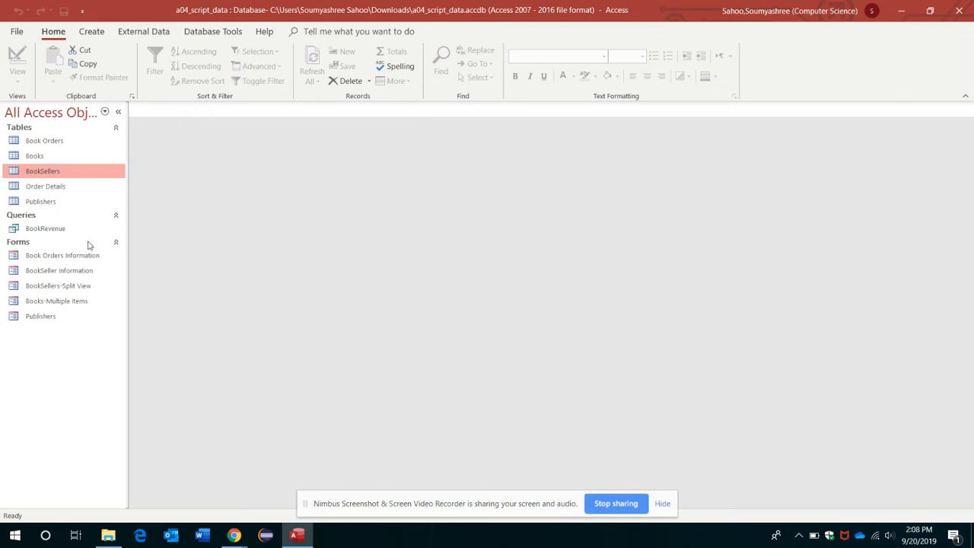
Open the BookSeller Information form in Layout View and add the WebPage field below Contact
{"action": "right_click", "coordinate": [69, 272]}
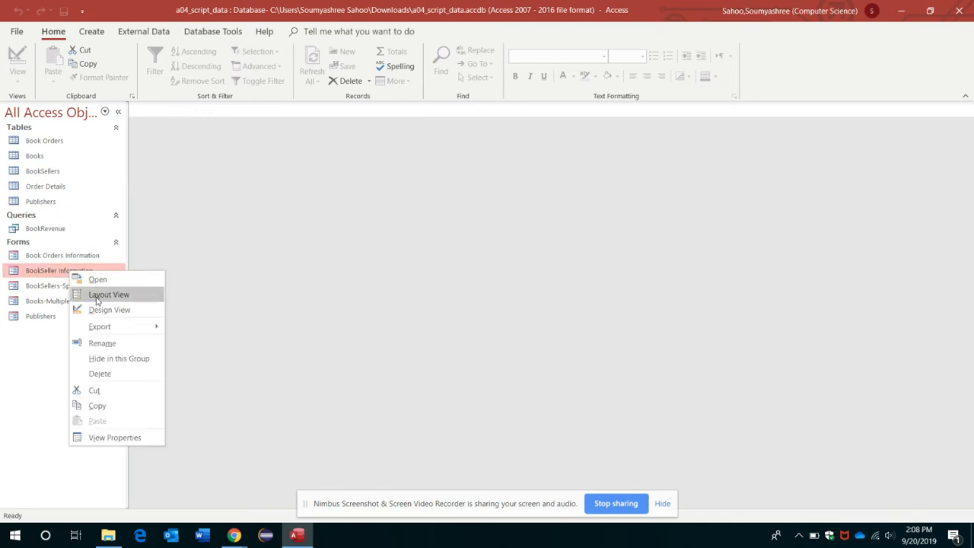
{"action": "left_click", "coordinate": [104, 300]}
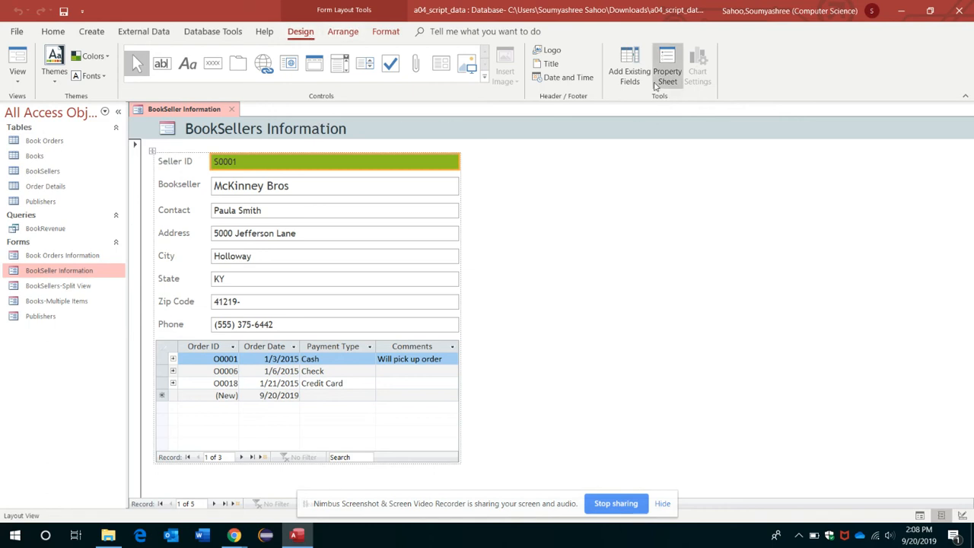
{"action": "left_click", "coordinate": [626, 70]}
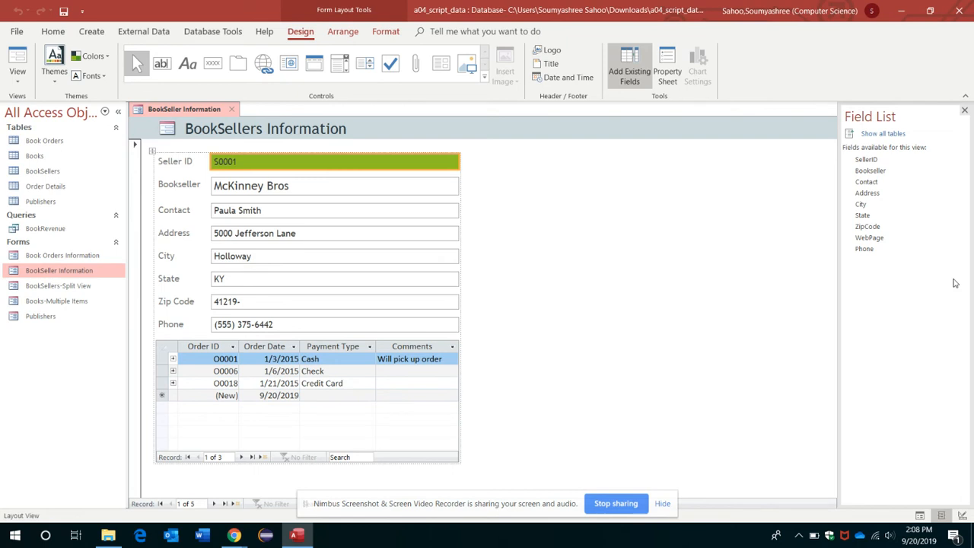
{"action": "left_click", "coordinate": [867, 239]}
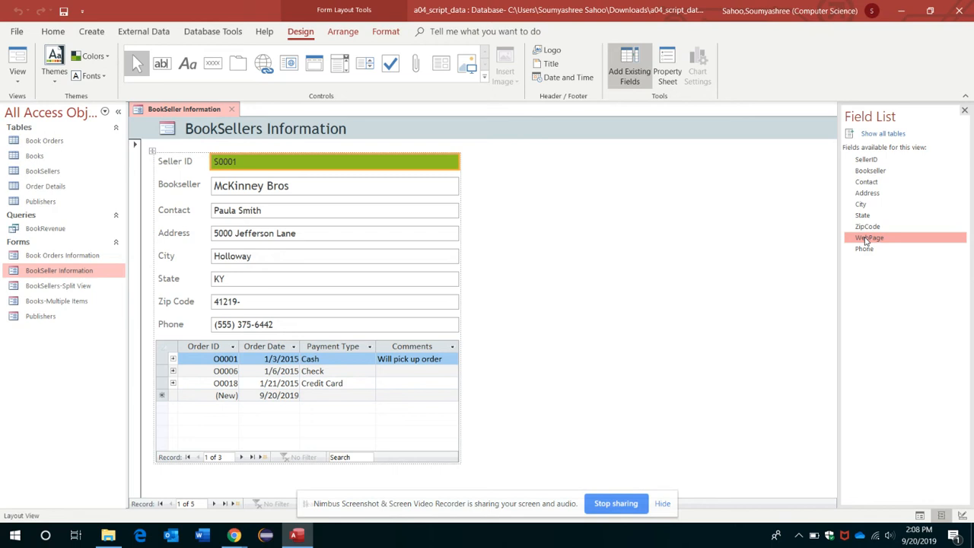
{"action": "left_click_drag", "start_coordinate": [866, 239], "coordinate": [241, 232]}
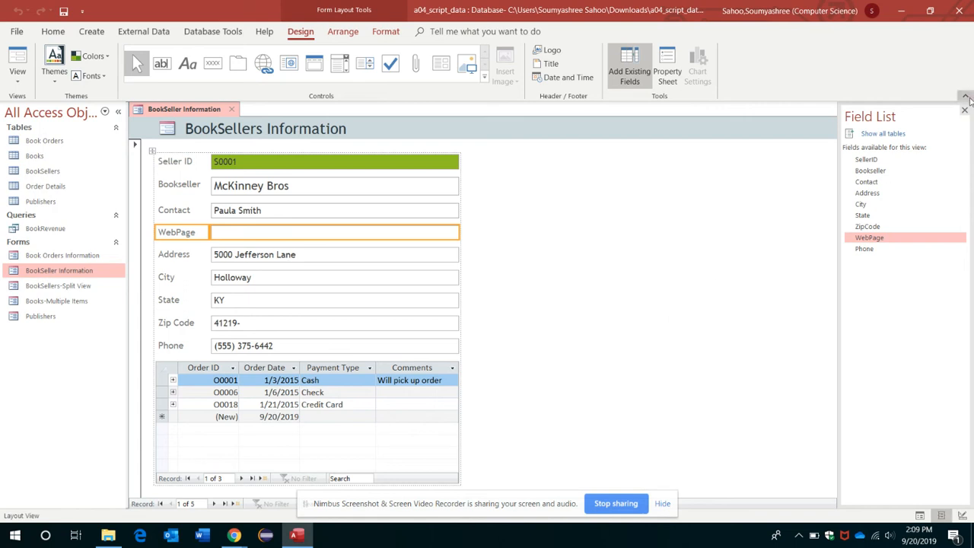
{"action": "left_click", "coordinate": [965, 111]}
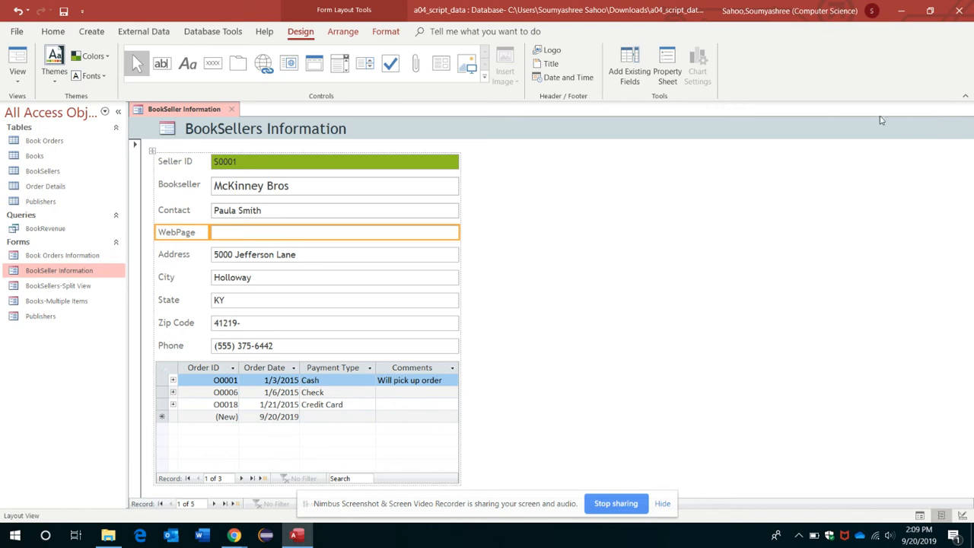
{"action": "right_click", "coordinate": [198, 111]}
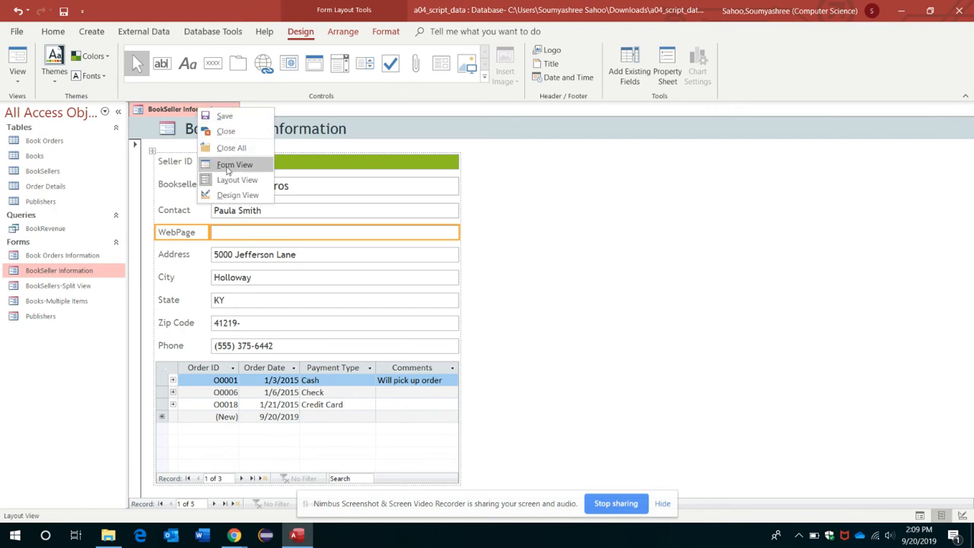
{"action": "left_click", "coordinate": [228, 165]}
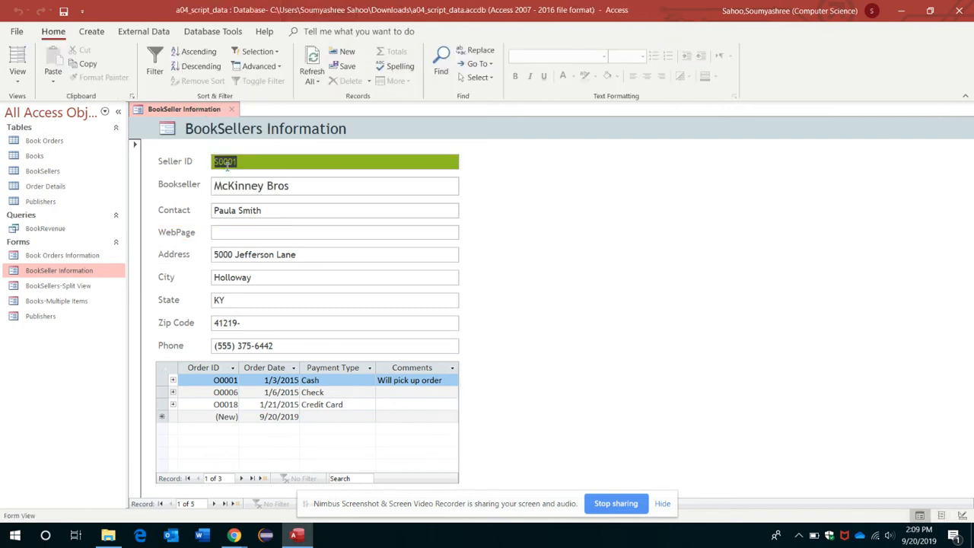
{"action": "key", "text": "Tab"}
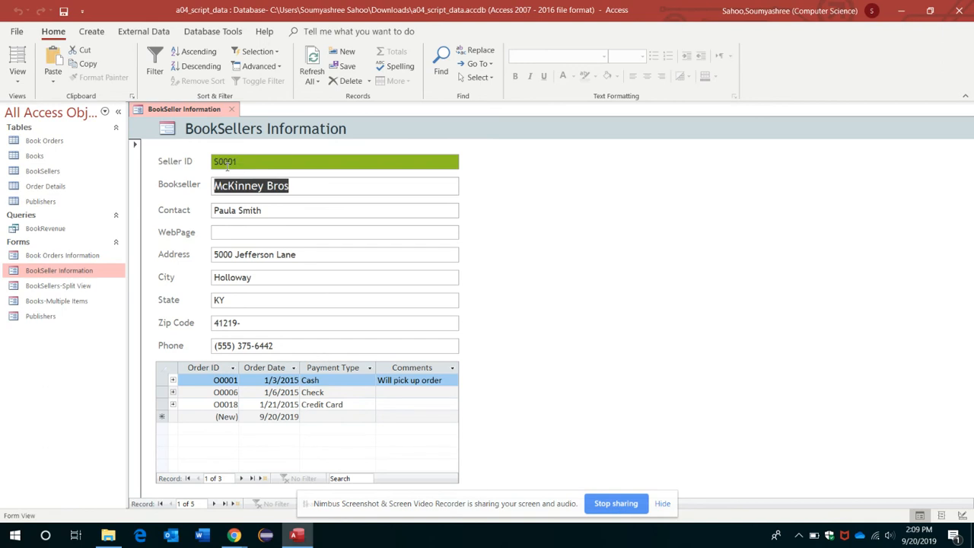
{"action": "key", "text": "Tab"}
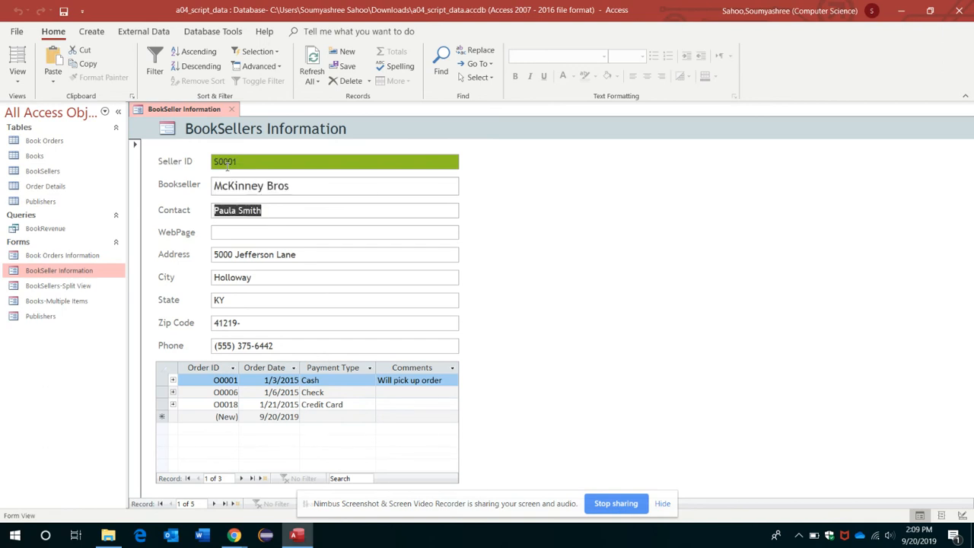
{"action": "key", "text": "Tab"}
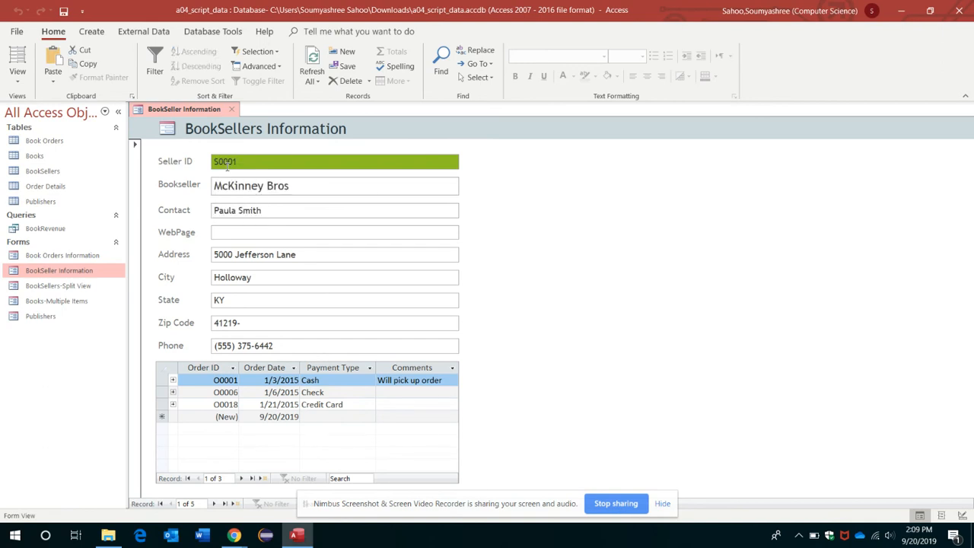
{"action": "type", "text": "ww"}
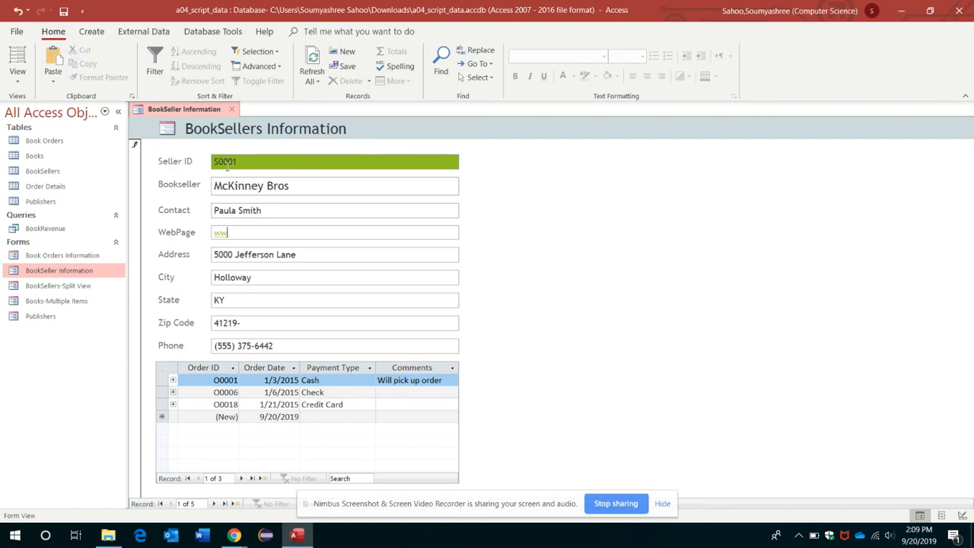
{"action": "type", "text": "w.mckinneybooks.com"}
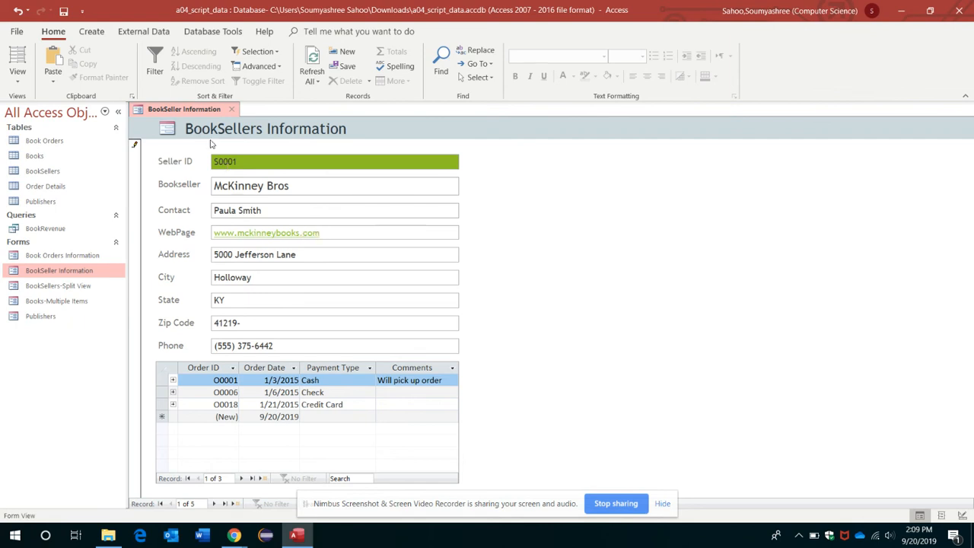
{"action": "key", "text": "Tab"}
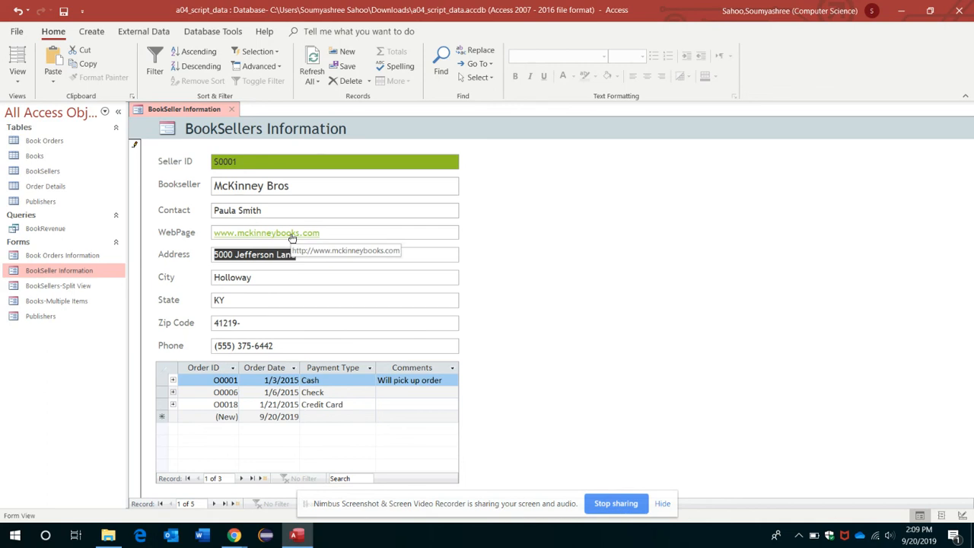
{"action": "left_click", "coordinate": [234, 110]}
{"action": "left_click", "coordinate": [444, 303]}
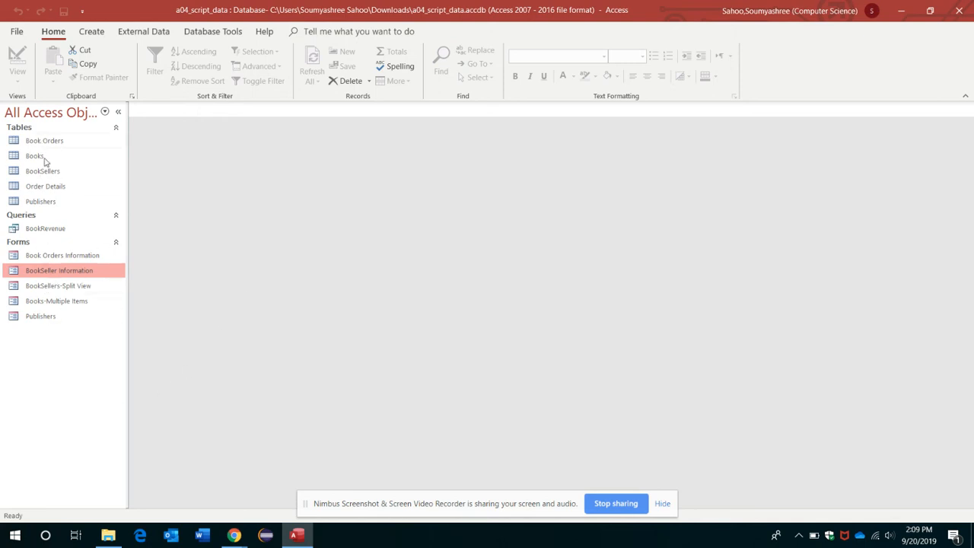
Create a new form from the BookRevenue query
{"action": "left_click", "coordinate": [27, 230]}
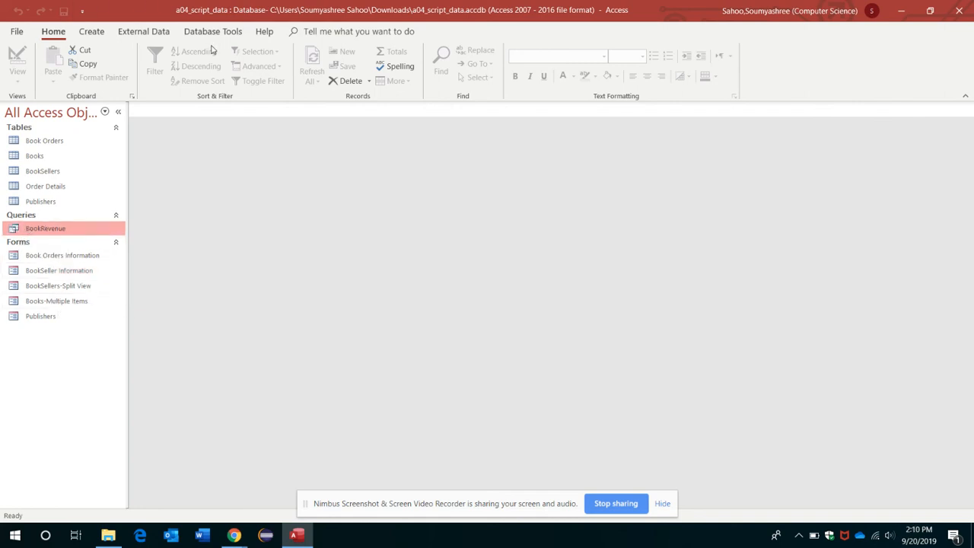
{"action": "left_click", "coordinate": [92, 33]}
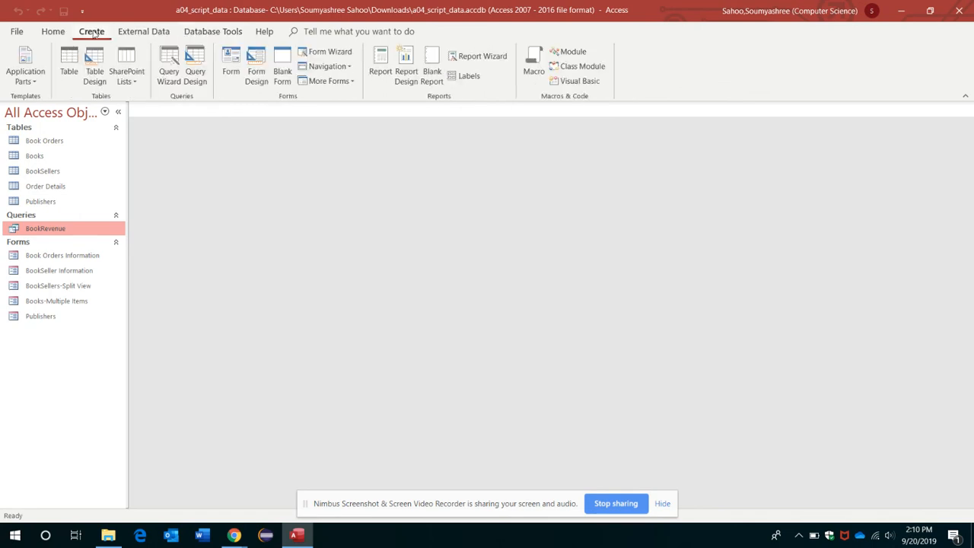
{"action": "left_click", "coordinate": [238, 66]}
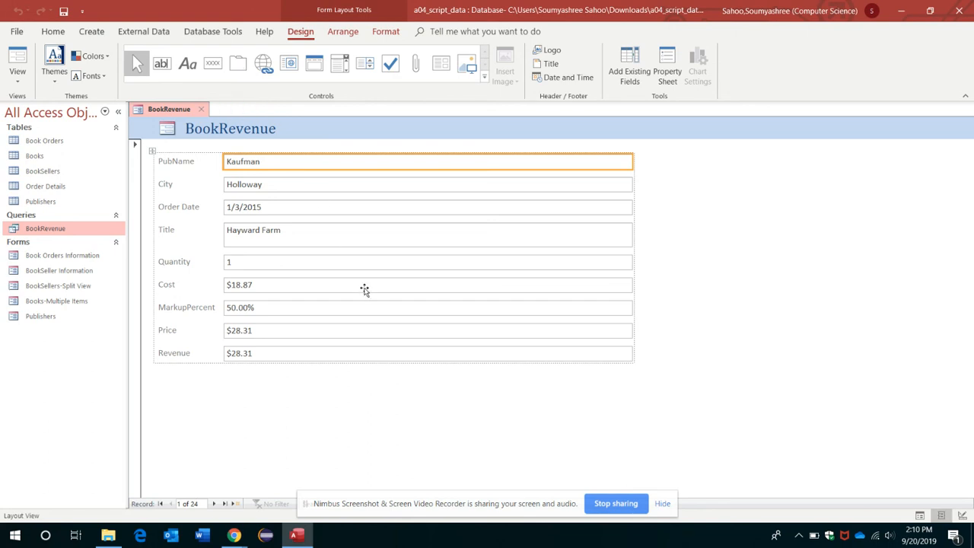
In Design View, select all of the BookRevenue form's labels and remove their control layout
{"action": "right_click", "coordinate": [168, 112]}
{"action": "left_click", "coordinate": [203, 198]}
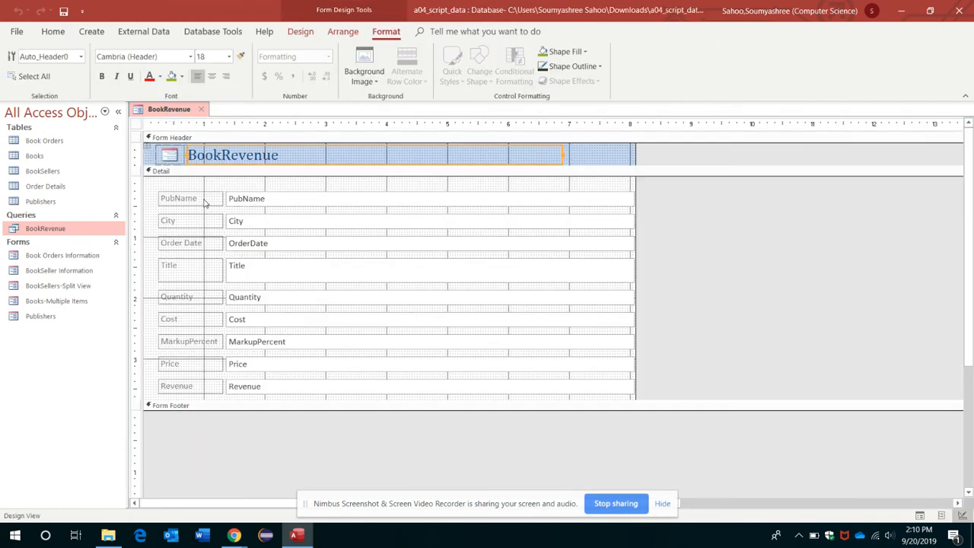
{"action": "left_click", "coordinate": [280, 198]}
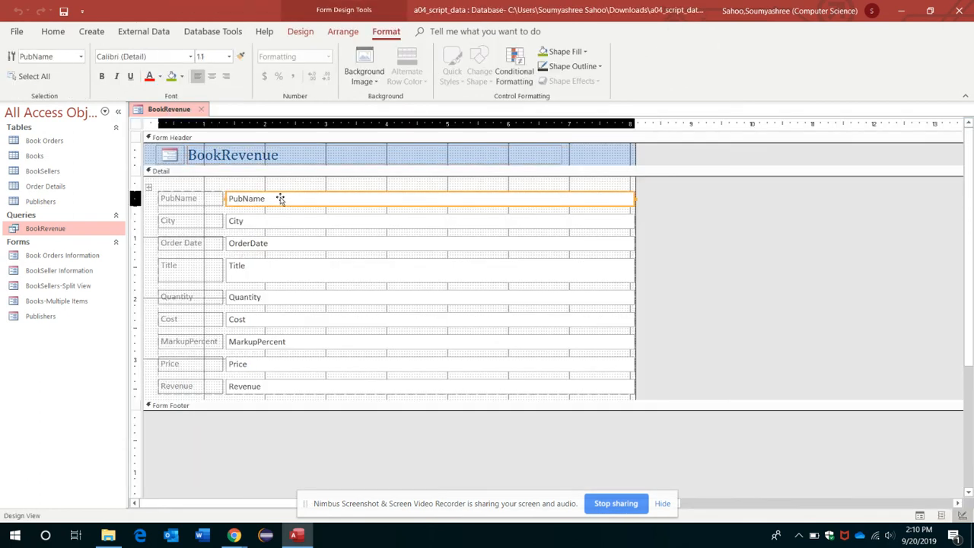
{"action": "left_click", "coordinate": [177, 198]}
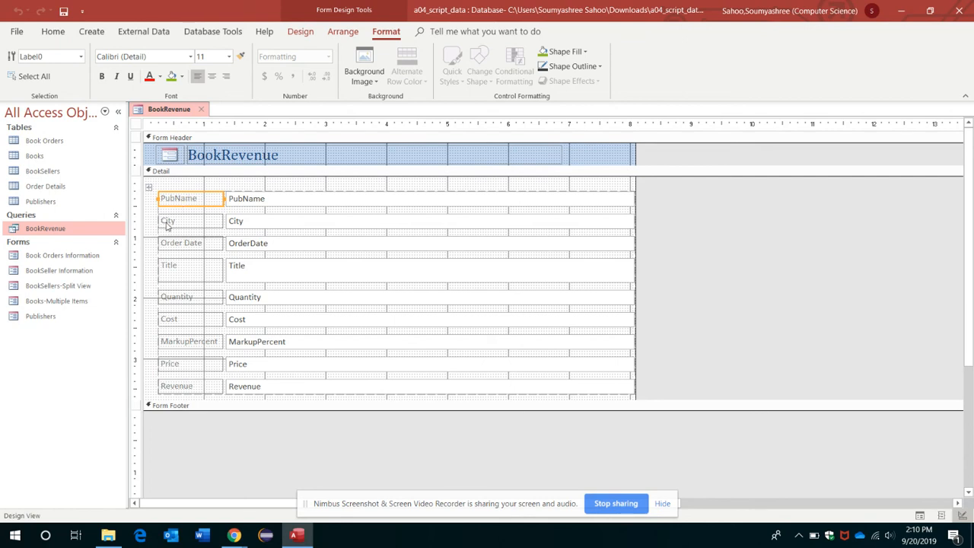
{"action": "left_click", "coordinate": [174, 221], "text": "shift"}
{"action": "left_click", "coordinate": [187, 244], "text": "shift"}
{"action": "left_click", "coordinate": [187, 273], "text": "shift"}
{"action": "left_click", "coordinate": [189, 300], "text": "shift"}
{"action": "left_click", "coordinate": [195, 318], "text": "shift"}
{"action": "left_click", "coordinate": [196, 343], "text": "shift"}
{"action": "left_click", "coordinate": [197, 366], "text": "shift"}
{"action": "left_click", "coordinate": [196, 390], "text": "shift"}
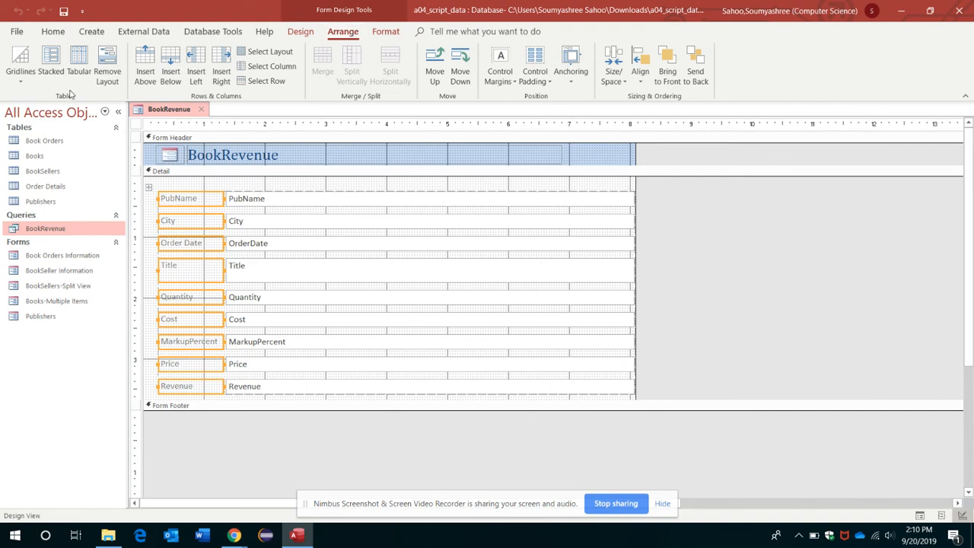
{"action": "left_click", "coordinate": [107, 73]}
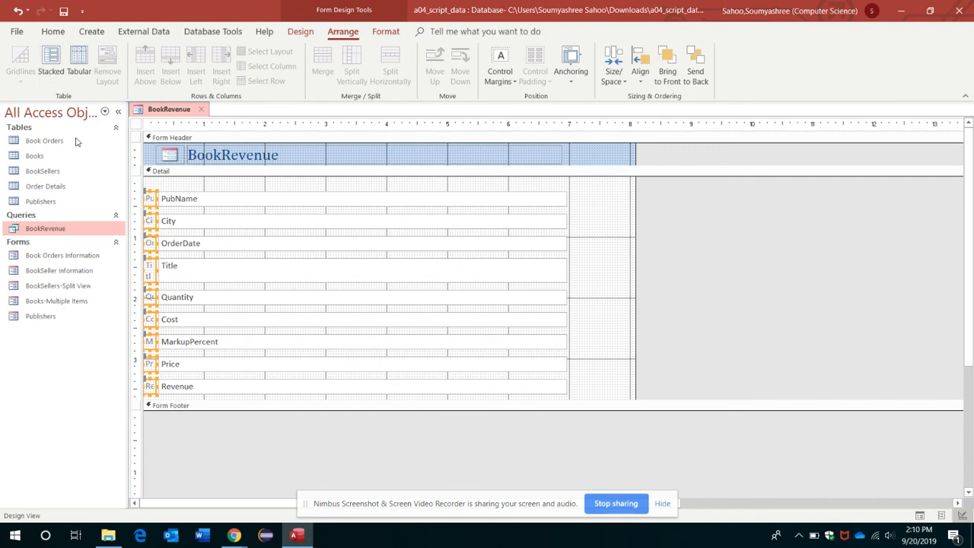
Select all the text boxes from PubName to Revenue and move them slightly to the right
{"action": "left_click", "coordinate": [157, 199]}
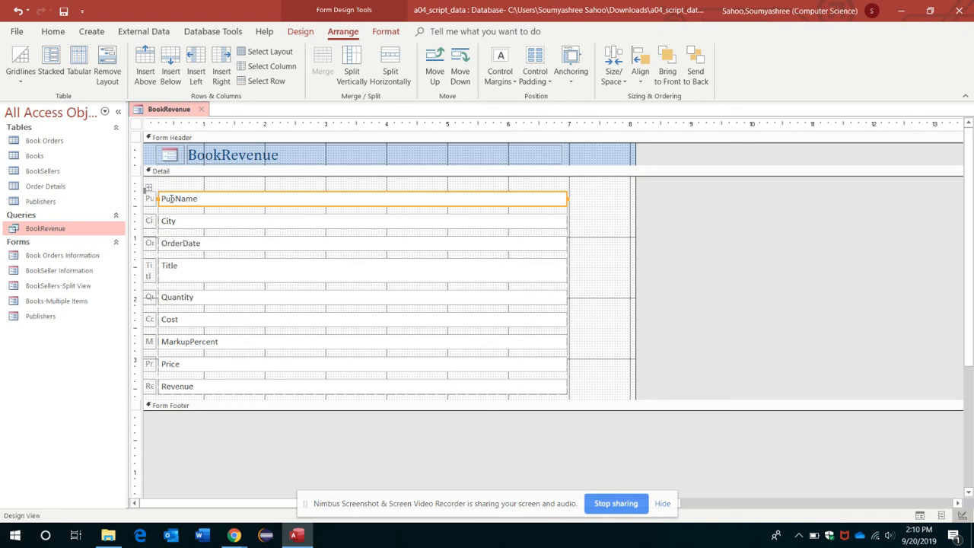
{"action": "left_click", "coordinate": [157, 387]}
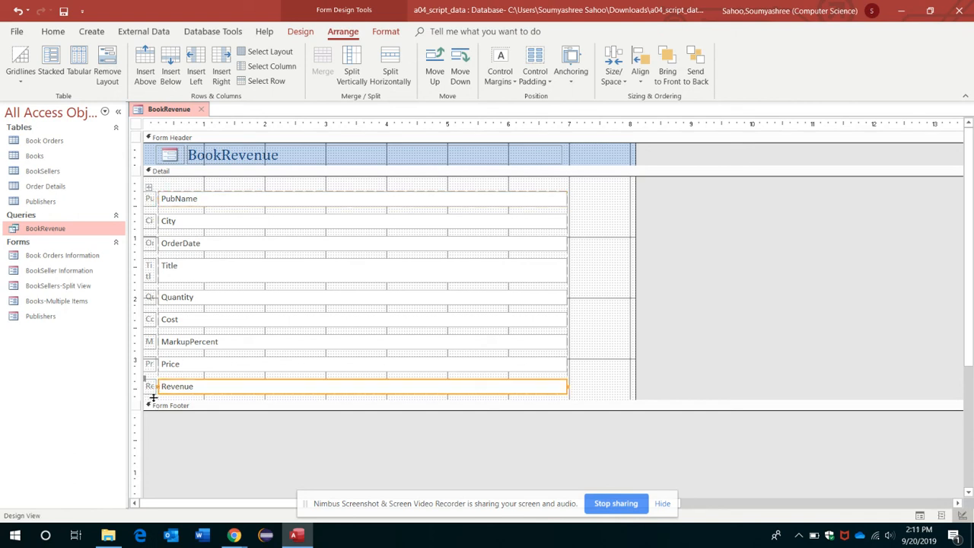
{"action": "left_click_drag", "start_coordinate": [152, 396], "coordinate": [184, 392]}
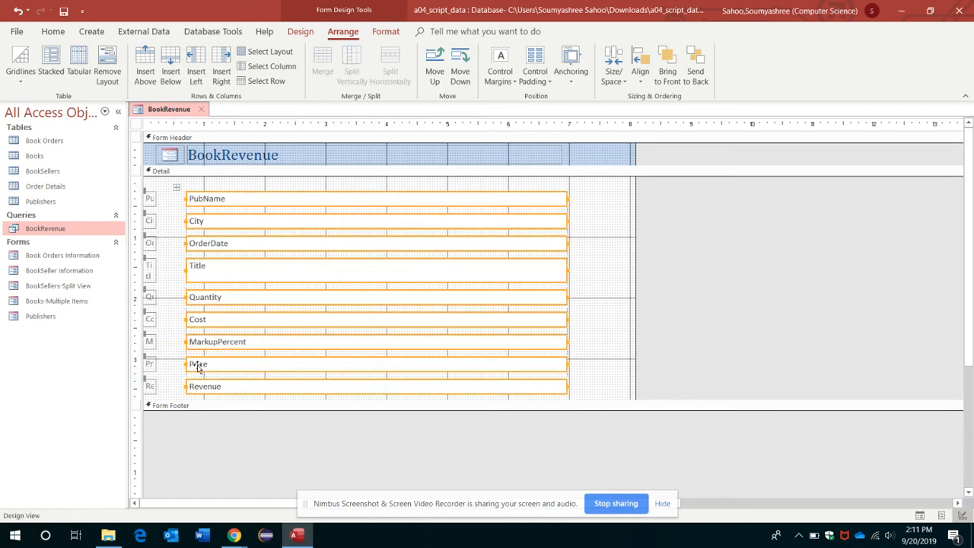
Widen the PubName and City labels to fill the space before their text boxes
{"action": "left_click", "coordinate": [154, 200]}
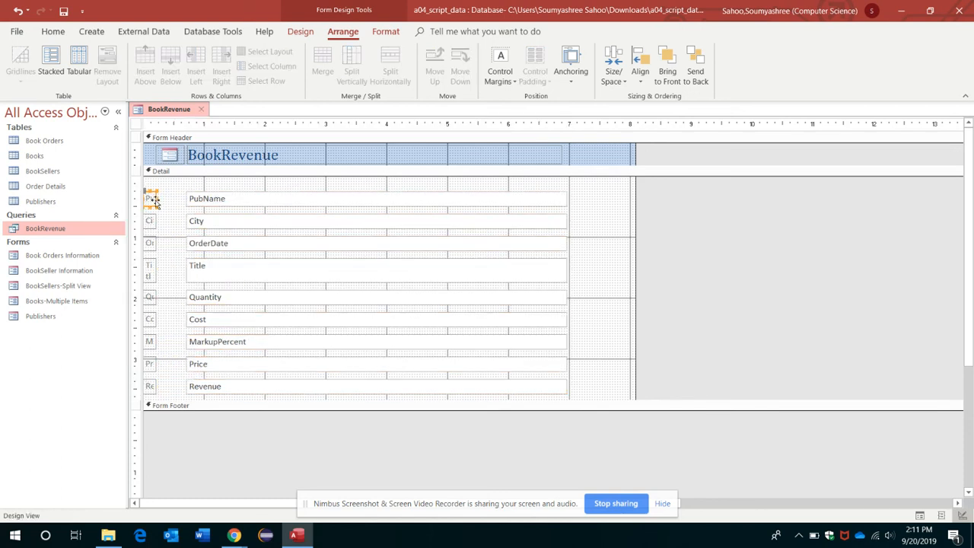
{"action": "left_click_drag", "start_coordinate": [157, 199], "coordinate": [184, 201]}
{"action": "left_click", "coordinate": [168, 220]}
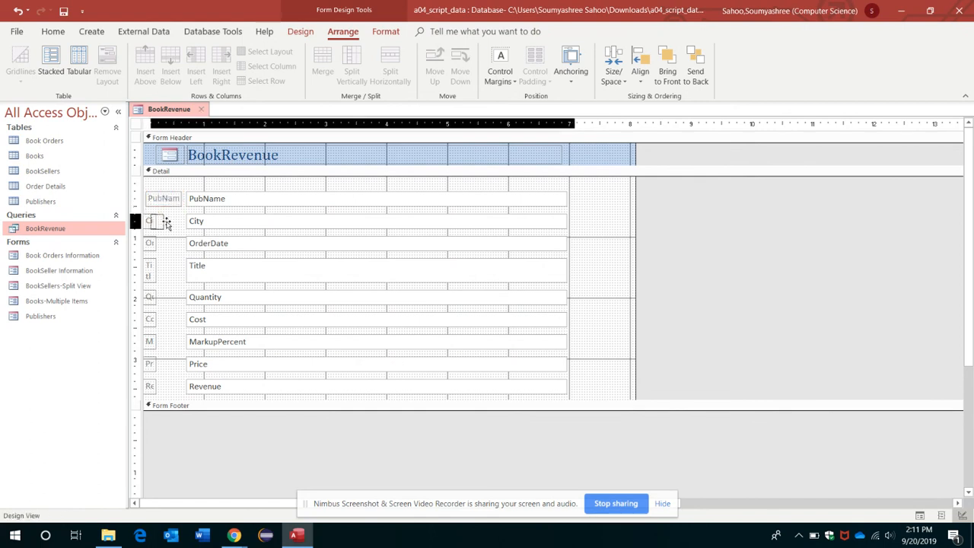
{"action": "left_click", "coordinate": [167, 224]}
{"action": "left_click", "coordinate": [161, 224]}
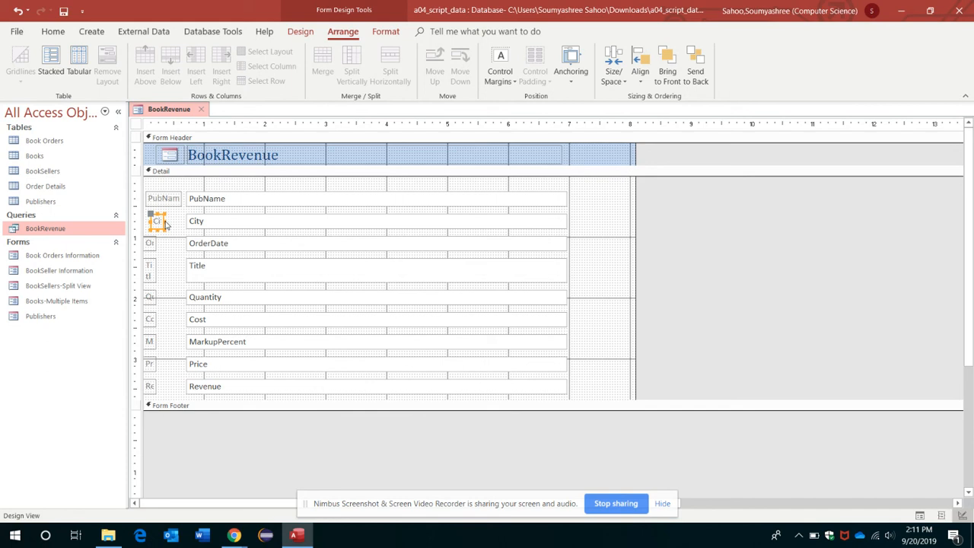
{"action": "left_click", "coordinate": [166, 222]}
{"action": "left_click", "coordinate": [159, 221]}
{"action": "left_click_drag", "start_coordinate": [161, 221], "coordinate": [175, 242]}
{"action": "left_click", "coordinate": [154, 246]}
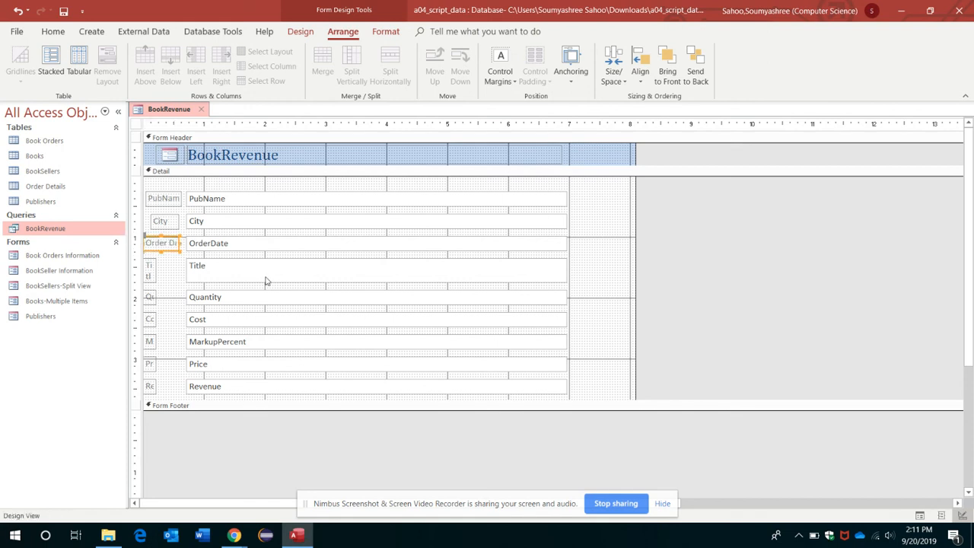